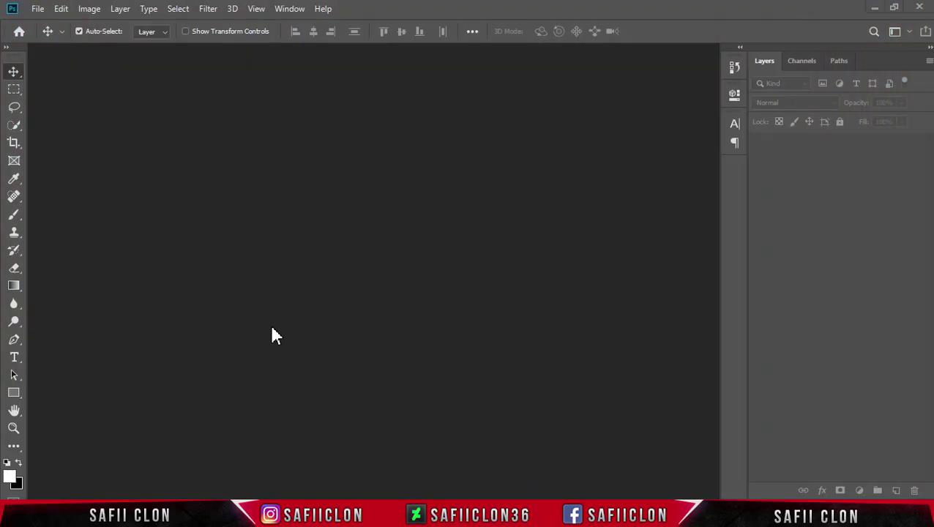
# Open the old man portrait kahar-saidyhalam-ifl-af6d_0c-unsplash.jpg from the Images folder.
pyautogui.click(37, 9)
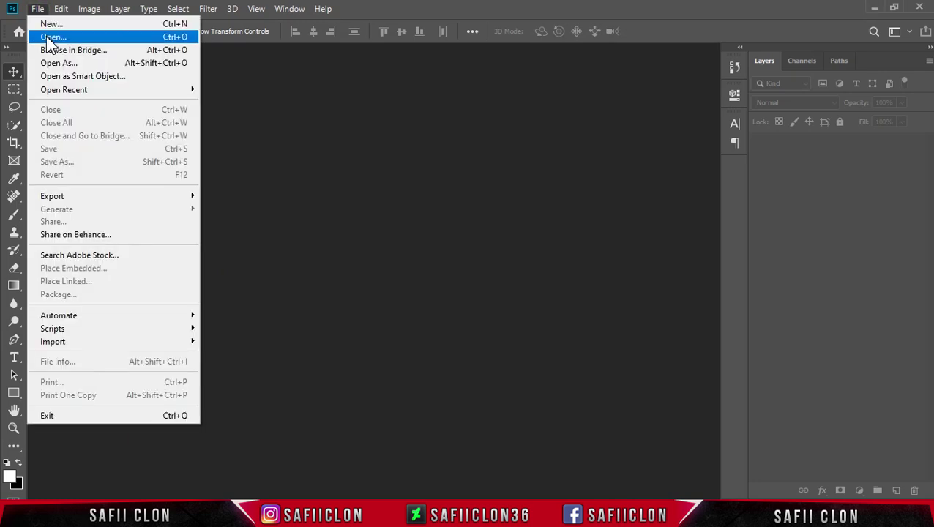
pyautogui.click(57, 38)
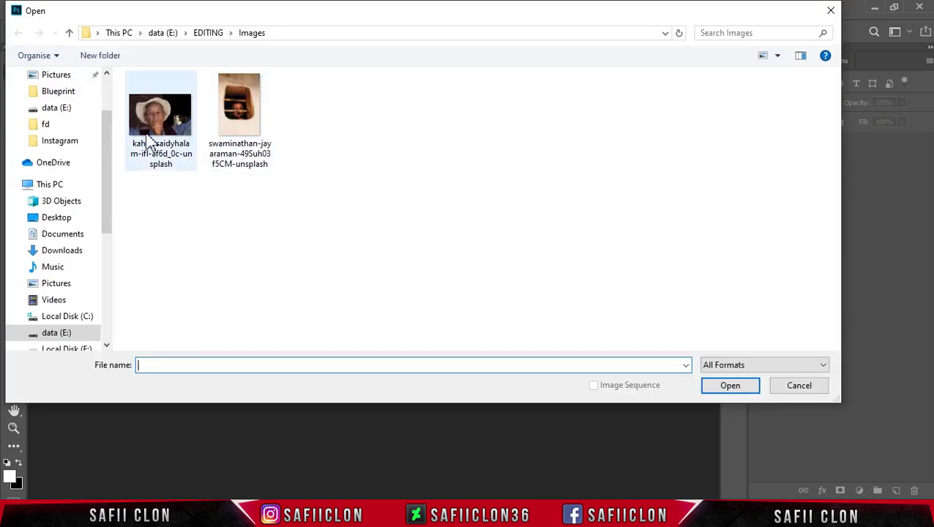
pyautogui.moveTo(160, 117)
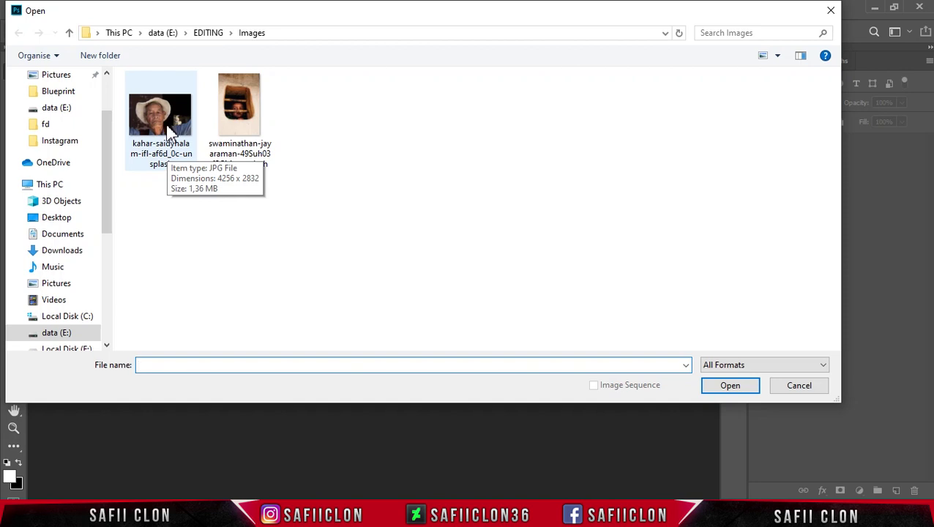
pyautogui.click(161, 133)
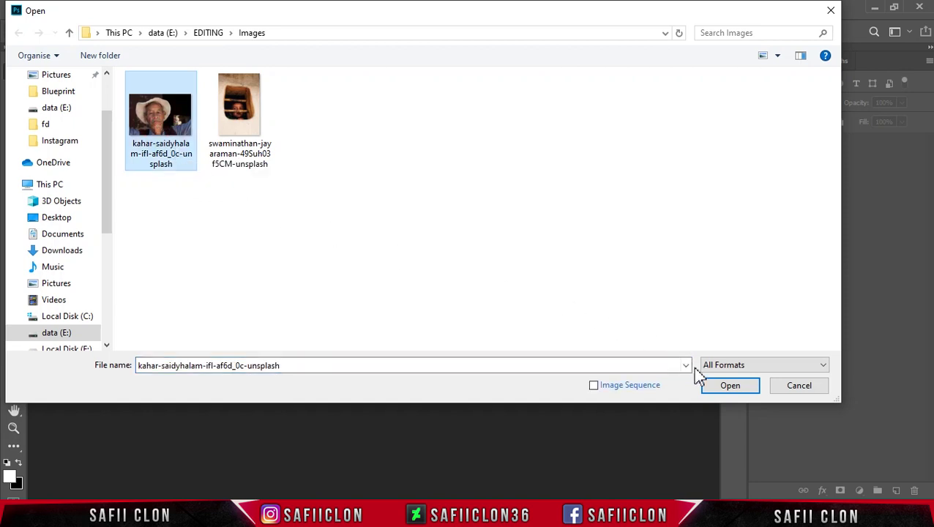
pyautogui.click(721, 385)
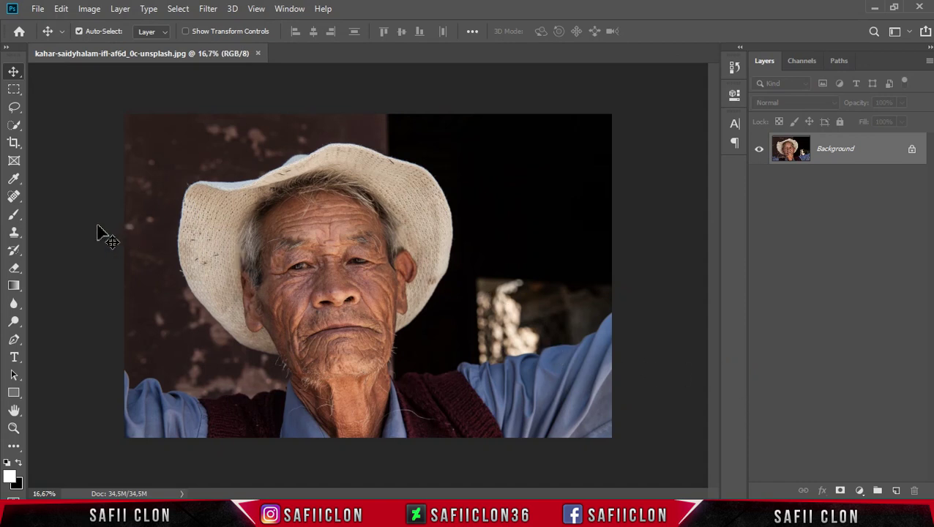
# Crop the portrait by pulling its right edge inward so the man's face sits centred.
pyautogui.click(14, 144)
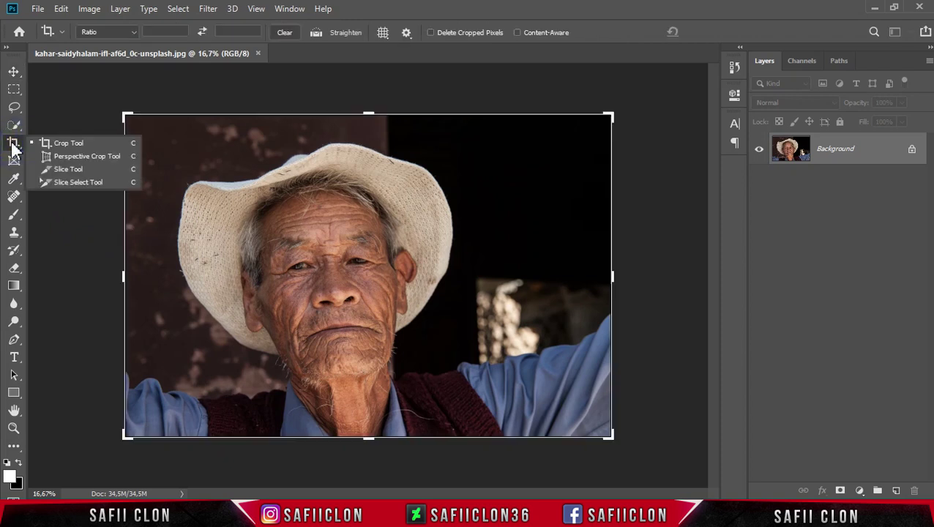
pyautogui.click(56, 143)
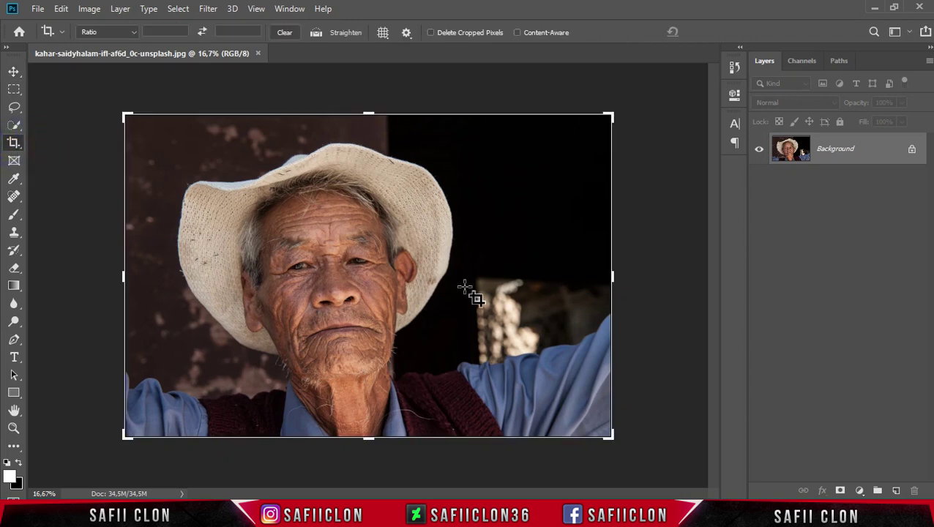
pyautogui.moveTo(610, 277); pyautogui.dragTo(566, 286)
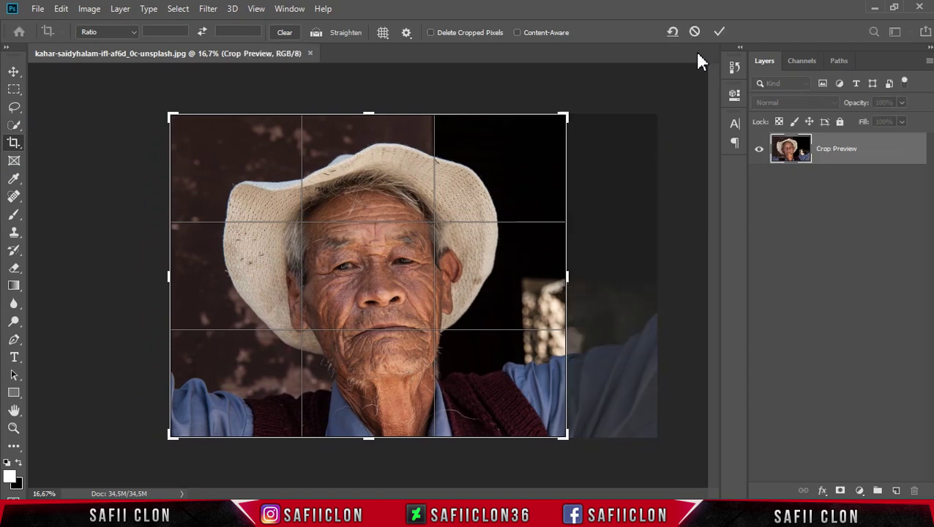
pyautogui.click(719, 33)
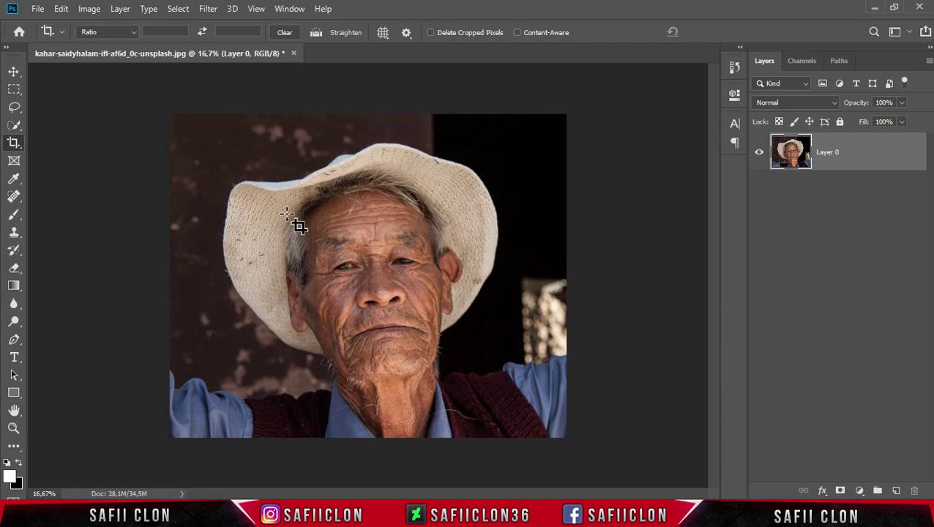
pyautogui.click(37, 9)
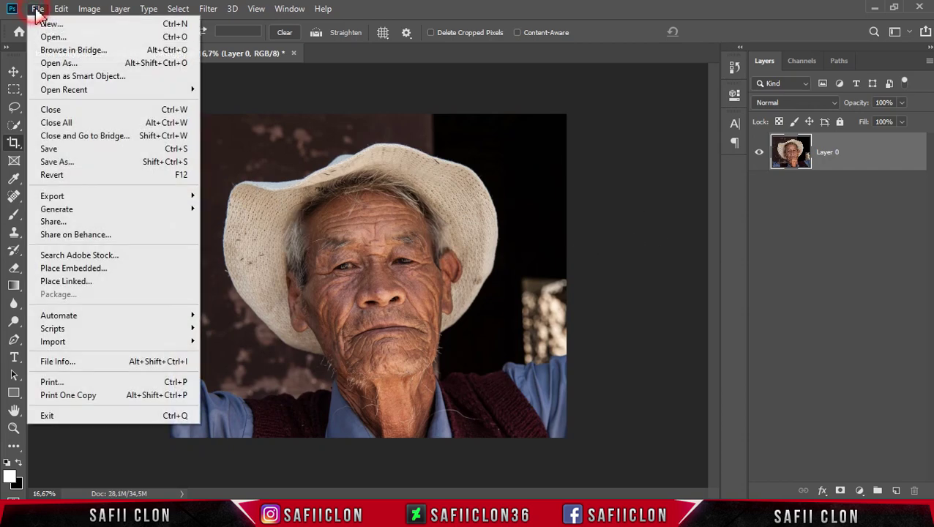
# Open swaminathan-jayaraman-49Suh03f5CM-unsplash.jpg and copy its layer into the portrait as Layer 1.
pyautogui.click(58, 38)
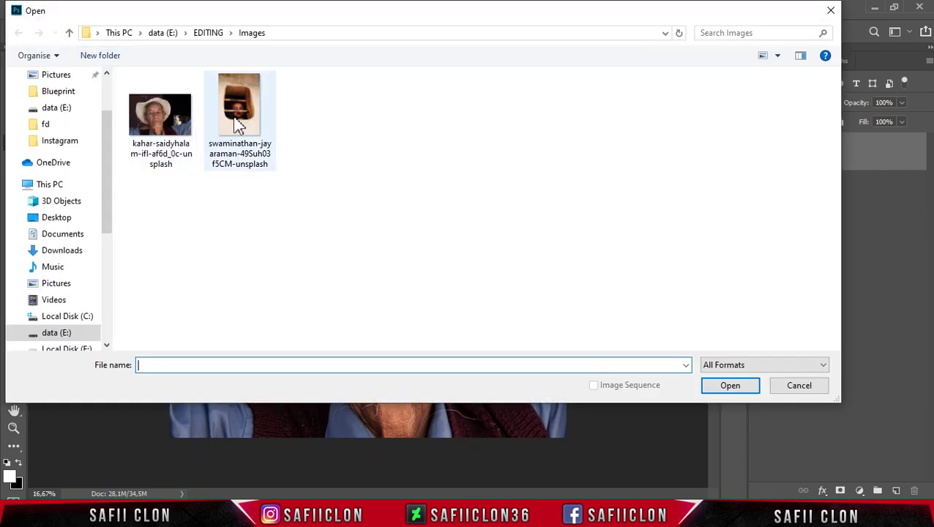
pyautogui.click(256, 121)
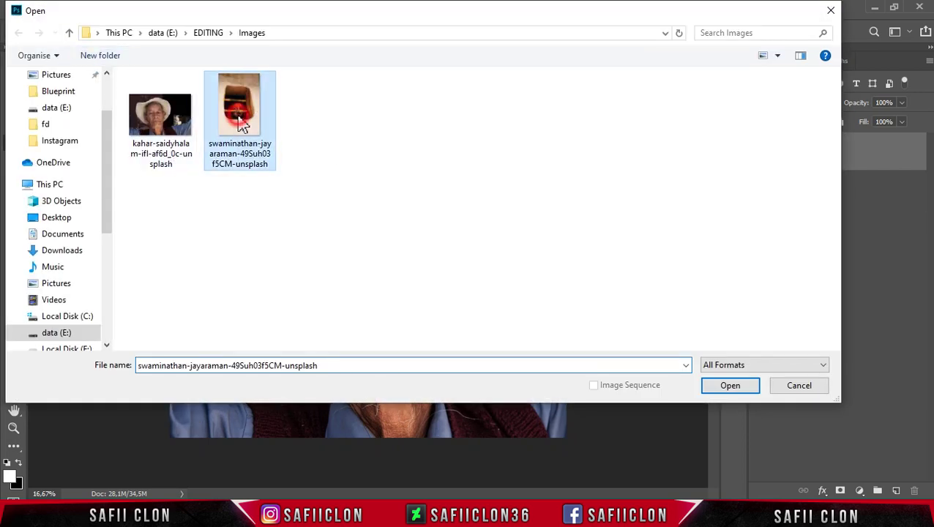
pyautogui.click(728, 388)
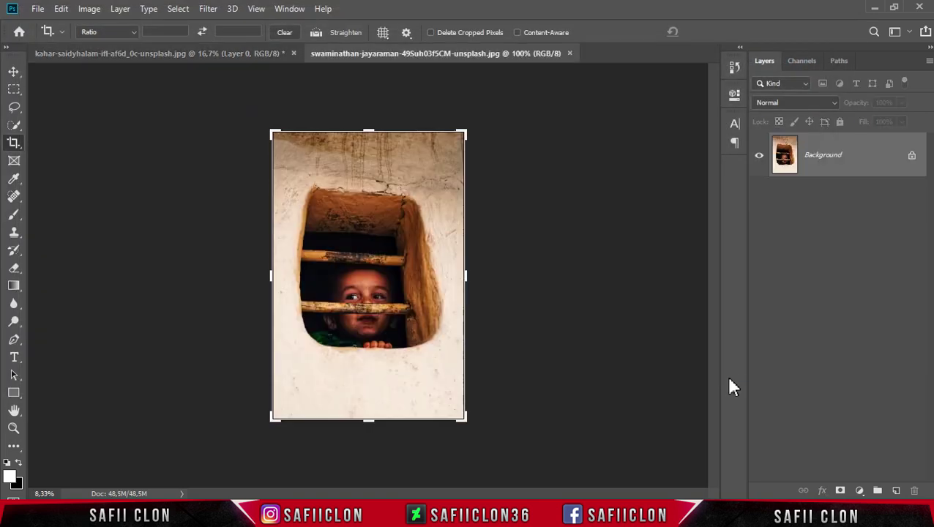
pyautogui.moveTo(864, 161)
pyautogui.mouseDown()
pyautogui.moveTo(582, 241)
pyautogui.moveTo(358, 232)
pyautogui.moveTo(189, 140)
pyautogui.moveTo(152, 53)
pyautogui.moveTo(349, 236)
pyautogui.moveTo(391, 303)
pyautogui.mouseUp()
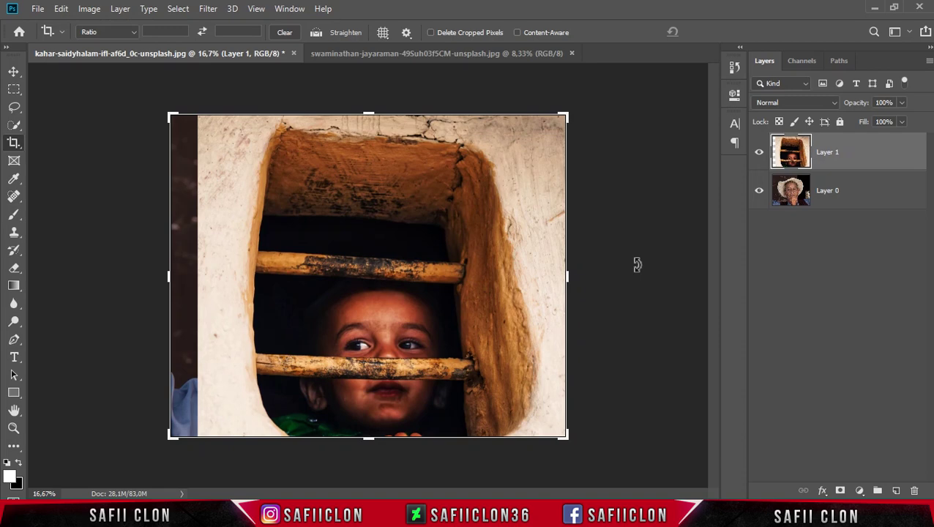
# Shrink the child photo over the man's face and lower Layer 1's opacity to 55%.
pyautogui.hotkey('ctrl', 't')
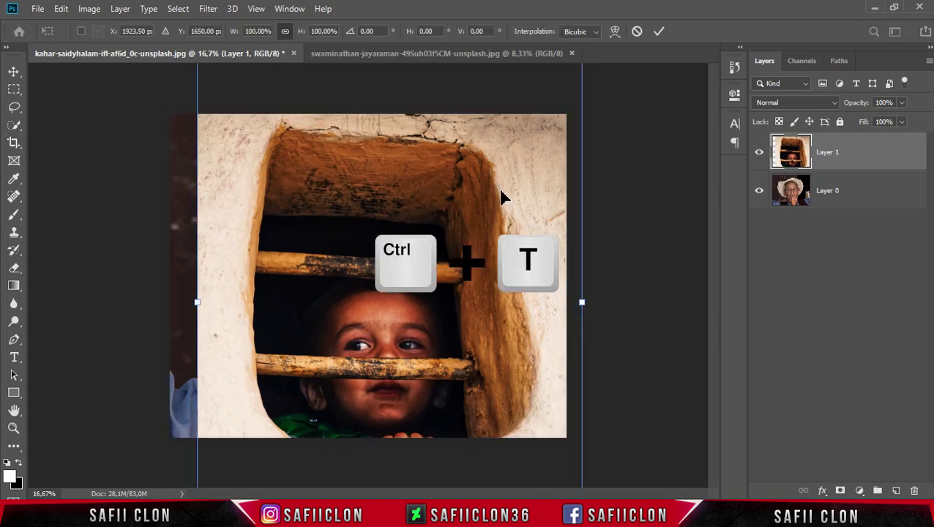
pyautogui.moveTo(465, 151); pyautogui.dragTo(442, 274)
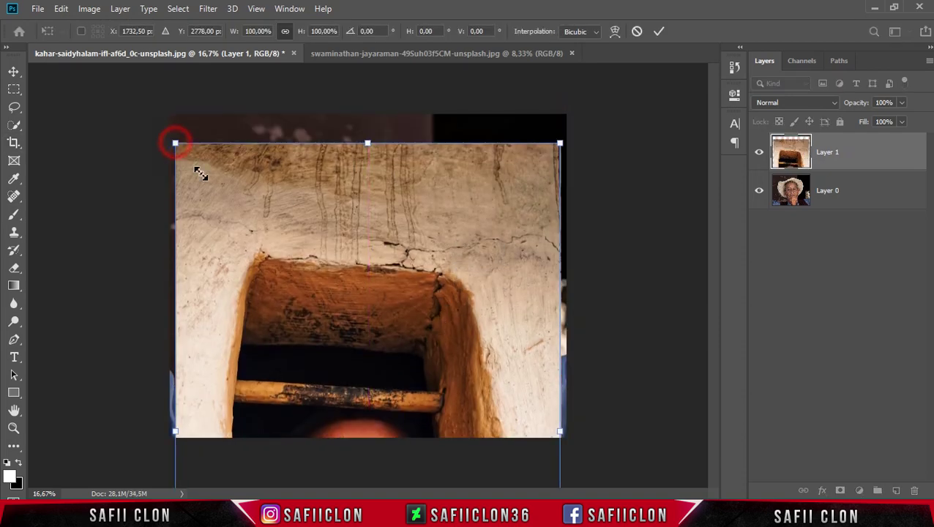
pyautogui.moveTo(175, 143); pyautogui.dragTo(309, 326)
pyautogui.moveTo(370, 395); pyautogui.dragTo(375, 267)
pyautogui.hotkey('ctrl', '+')
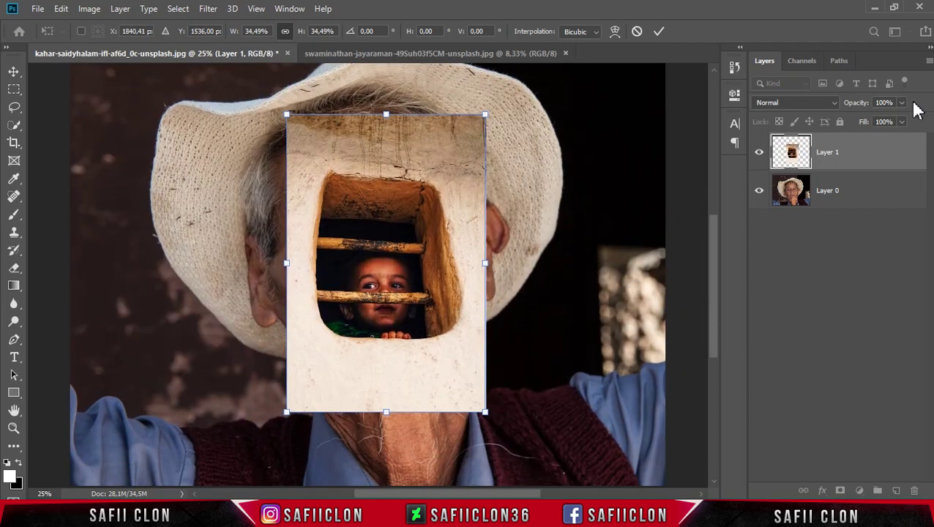
pyautogui.click(903, 104)
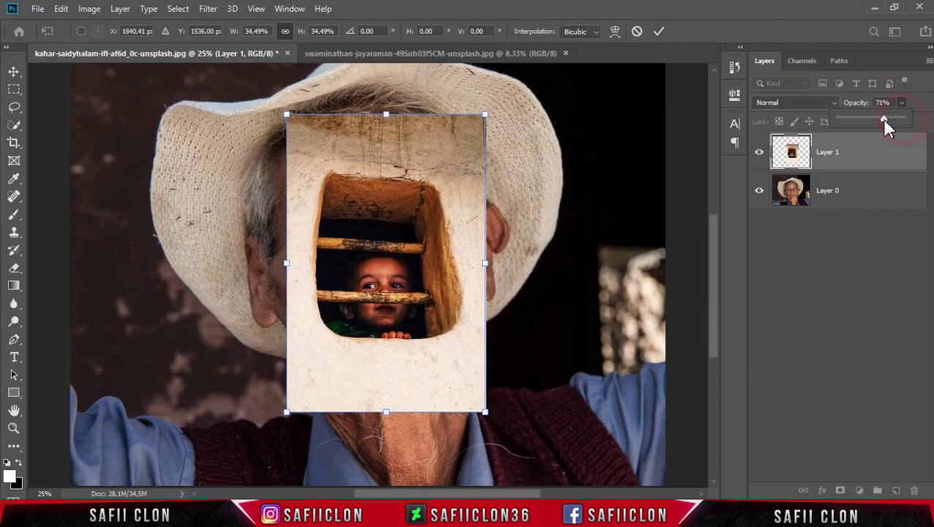
pyautogui.moveTo(876, 121); pyautogui.dragTo(874, 122)
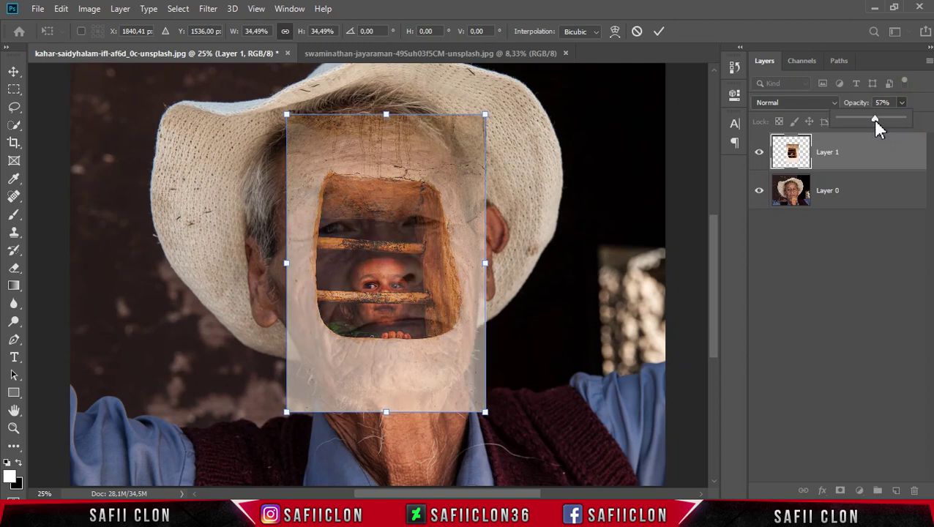
# Scale the window photo to about 38% and tilt it to sit over the face.
pyautogui.moveTo(459, 335); pyautogui.dragTo(453, 327)
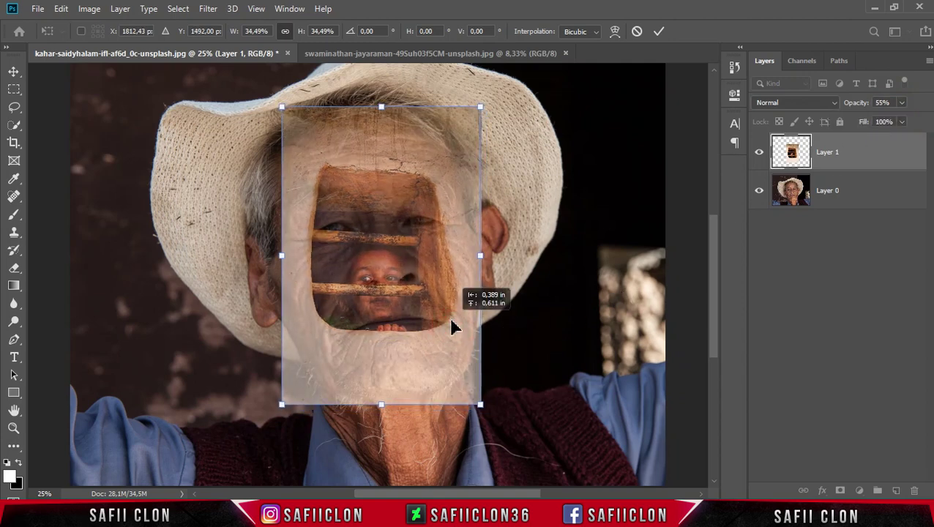
pyautogui.moveTo(501, 431); pyautogui.dragTo(531, 431)
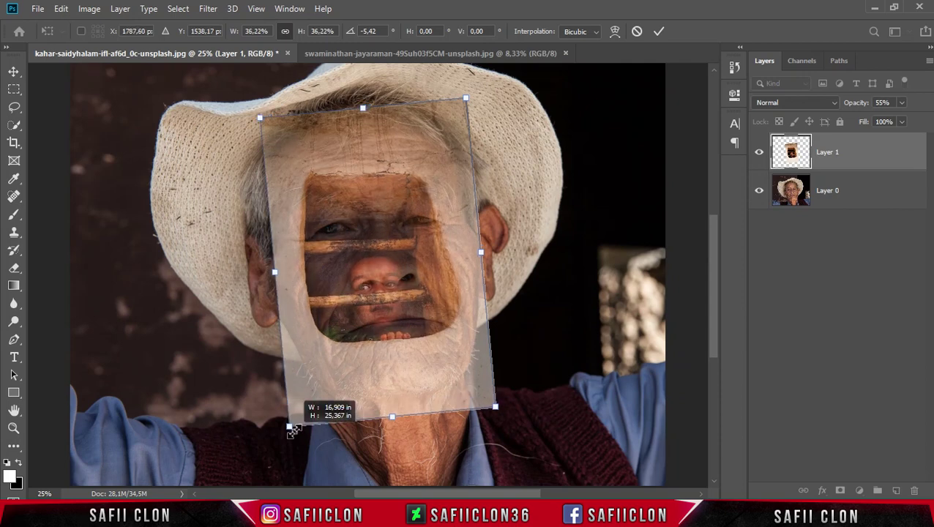
pyautogui.moveTo(416, 356); pyautogui.dragTo(412, 357)
pyautogui.moveTo(464, 94); pyautogui.dragTo(464, 87)
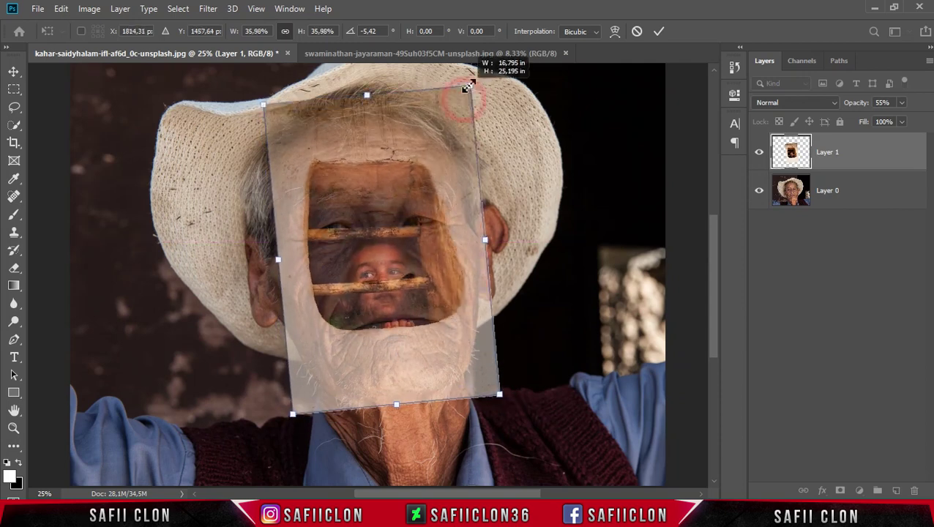
pyautogui.moveTo(423, 257); pyautogui.dragTo(428, 258)
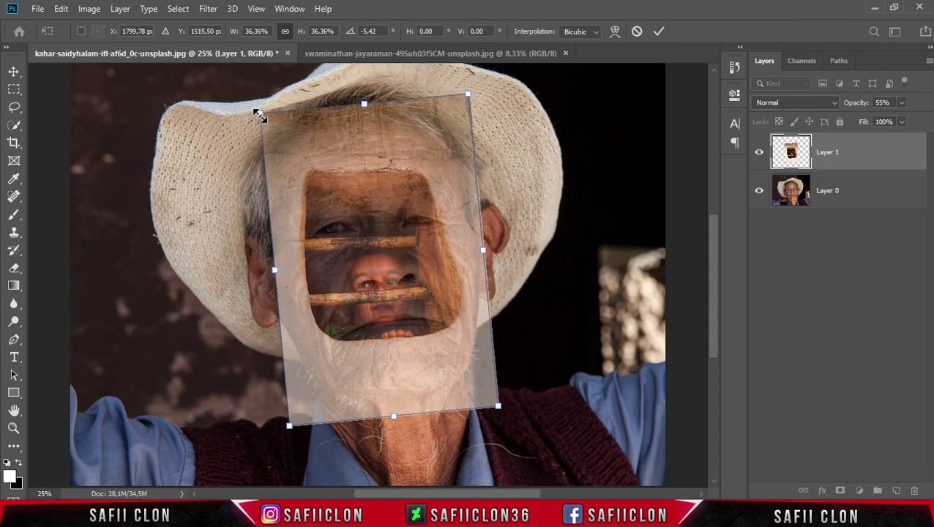
pyautogui.moveTo(260, 108); pyautogui.dragTo(252, 111)
pyautogui.moveTo(468, 89); pyautogui.dragTo(470, 83)
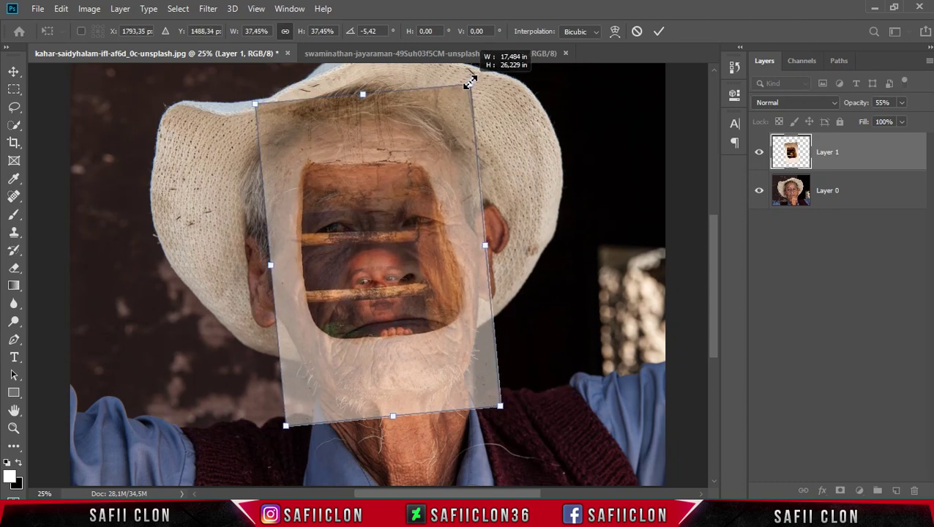
pyautogui.moveTo(256, 105); pyautogui.dragTo(244, 105)
pyautogui.moveTo(501, 414); pyautogui.dragTo(505, 416)
pyautogui.moveTo(456, 122); pyautogui.dragTo(449, 126)
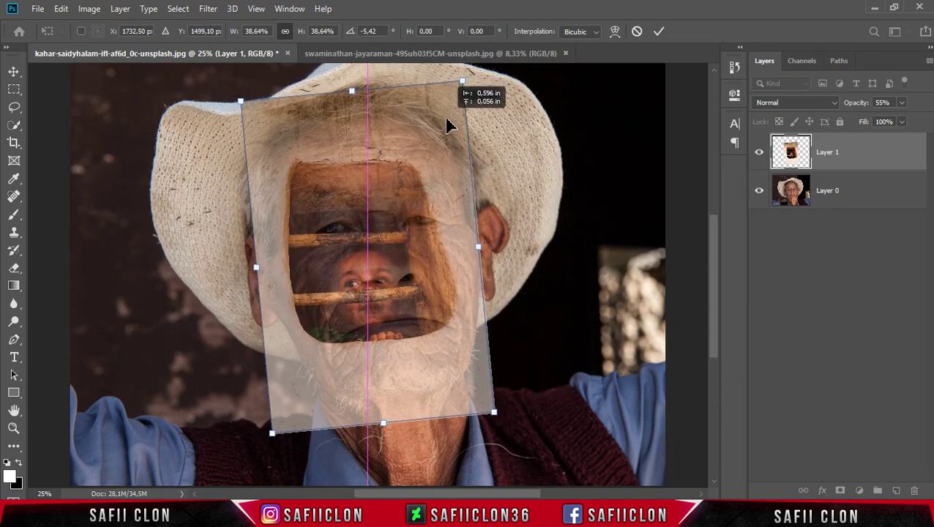
pyautogui.moveTo(541, 427); pyautogui.dragTo(559, 416)
pyautogui.moveTo(435, 290); pyautogui.dragTo(444, 287)
# Distort the window photo's corners to hug the face and hat, then commit the transform.
pyautogui.moveTo(298, 443); pyautogui.dragTo(306, 442)
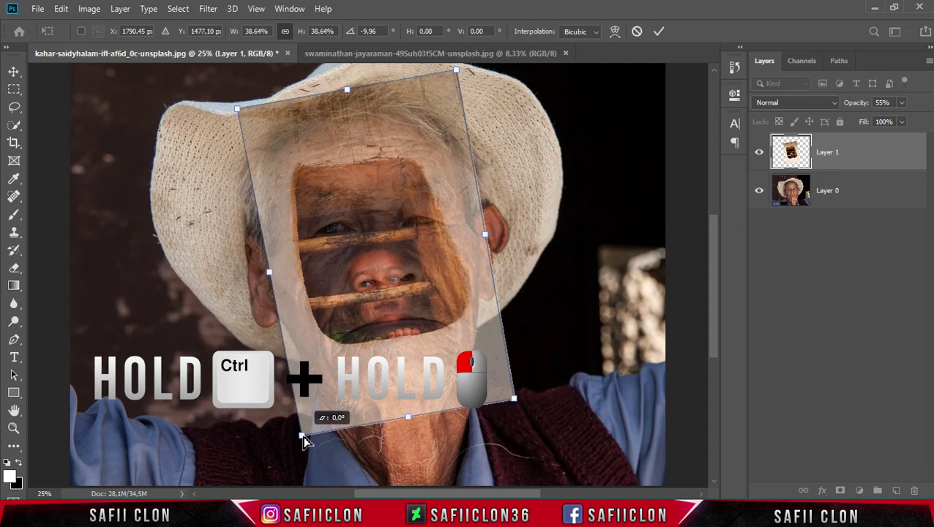
pyautogui.moveTo(239, 110)
pyautogui.mouseDown()
pyautogui.moveTo(255, 114)
pyautogui.moveTo(251, 99)
pyautogui.mouseUp()
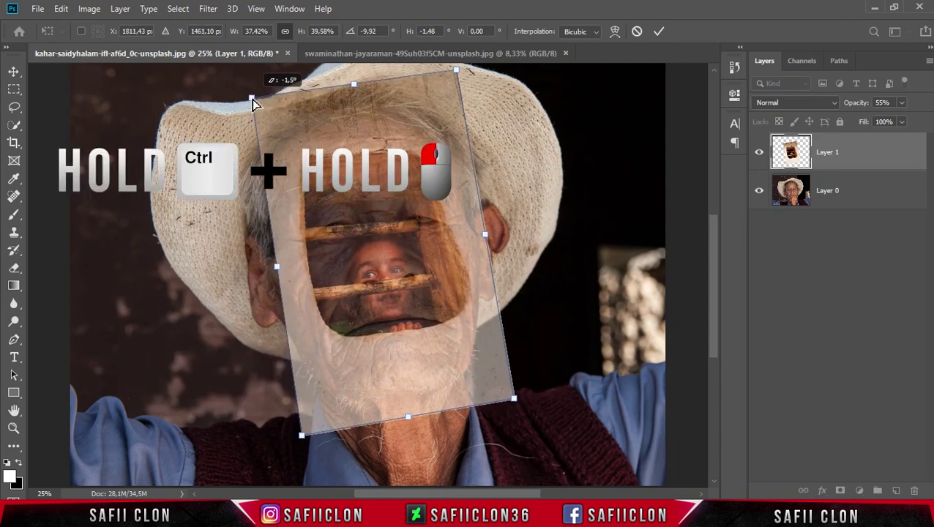
pyautogui.moveTo(252, 99); pyautogui.dragTo(246, 102)
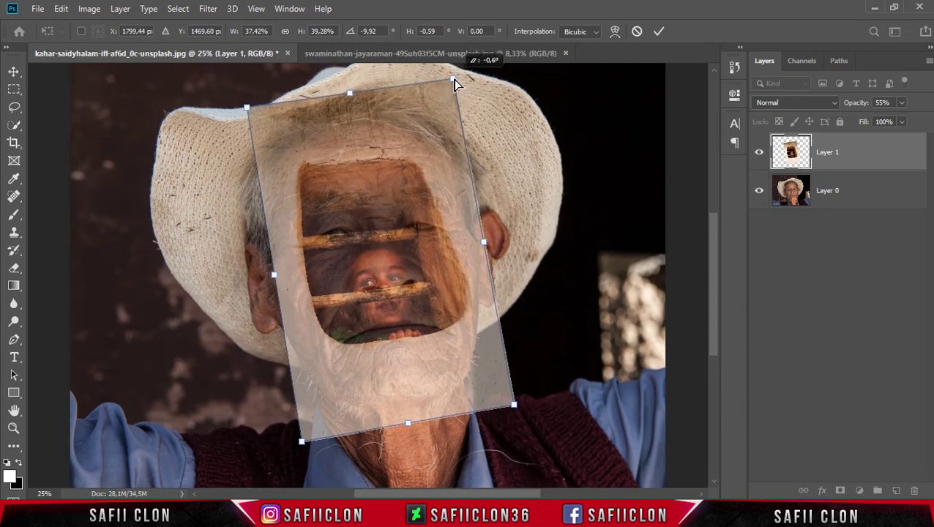
pyautogui.moveTo(457, 71); pyautogui.dragTo(459, 71)
pyautogui.keyDown('ctrl'); pyautogui.moveTo(517, 415); pyautogui.dragTo(498, 406); pyautogui.keyUp('ctrl')
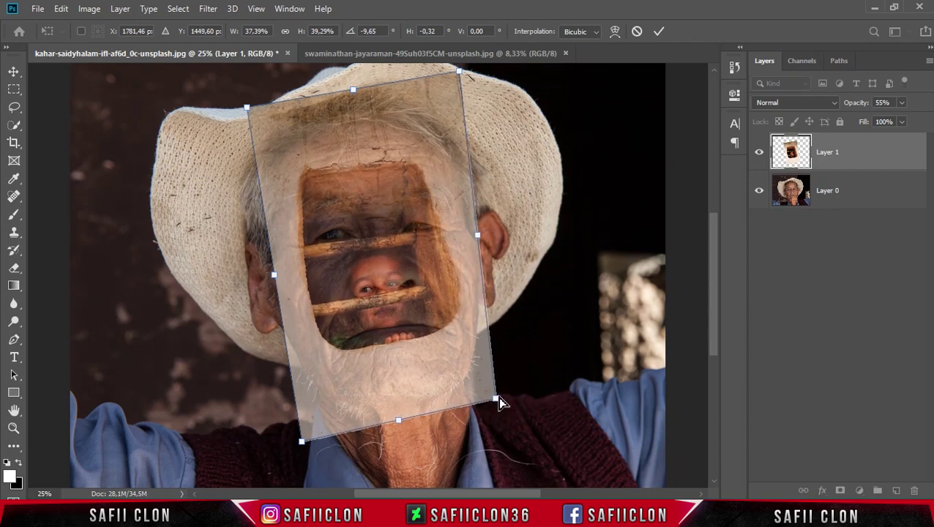
pyautogui.keyDown('ctrl'); pyautogui.moveTo(458, 72); pyautogui.dragTo(455, 76); pyautogui.keyUp('ctrl')
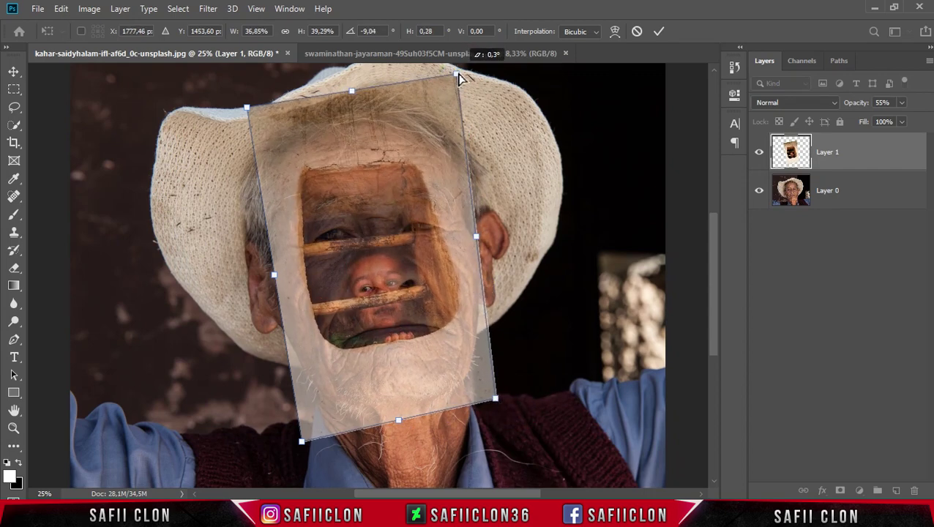
pyautogui.keyDown('ctrl'); pyautogui.moveTo(246, 108); pyautogui.dragTo(246, 99); pyautogui.keyUp('ctrl')
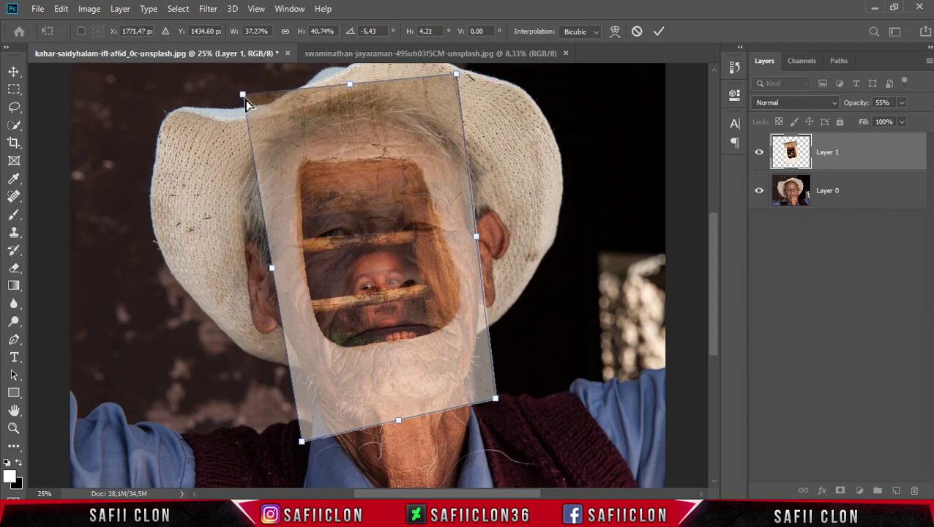
pyautogui.keyDown('ctrl'); pyautogui.moveTo(302, 442); pyautogui.dragTo(304, 440); pyautogui.keyUp('ctrl')
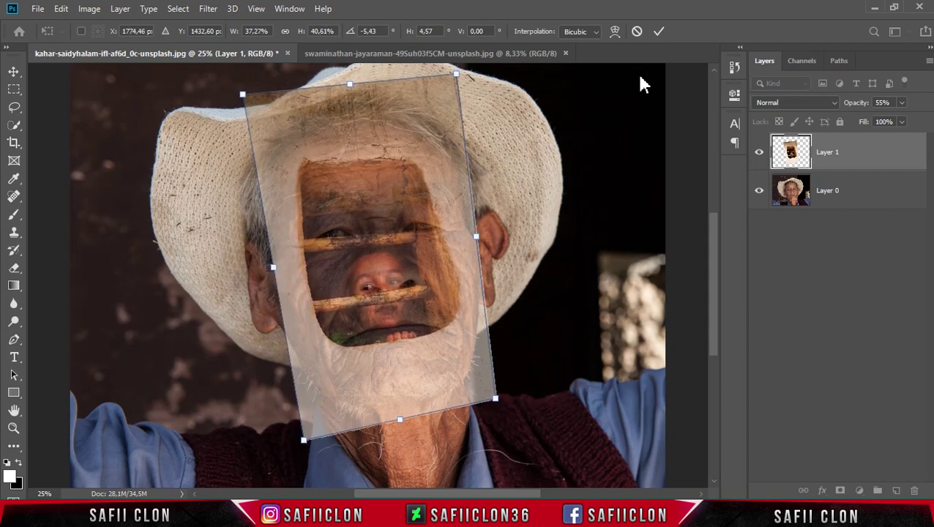
pyautogui.click(659, 32)
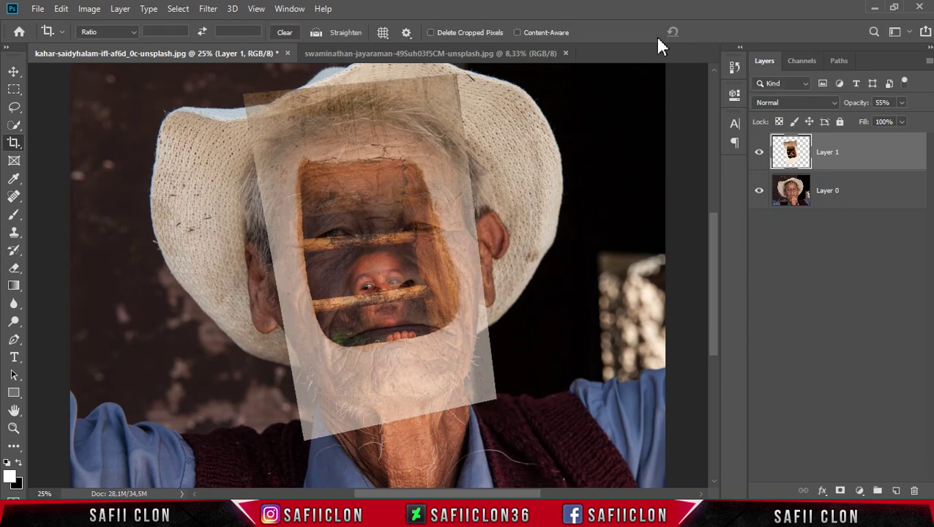
# Return Layer 1's opacity to 100%.
pyautogui.click(902, 103)
pyautogui.moveTo(924, 119); pyautogui.dragTo(929, 119)
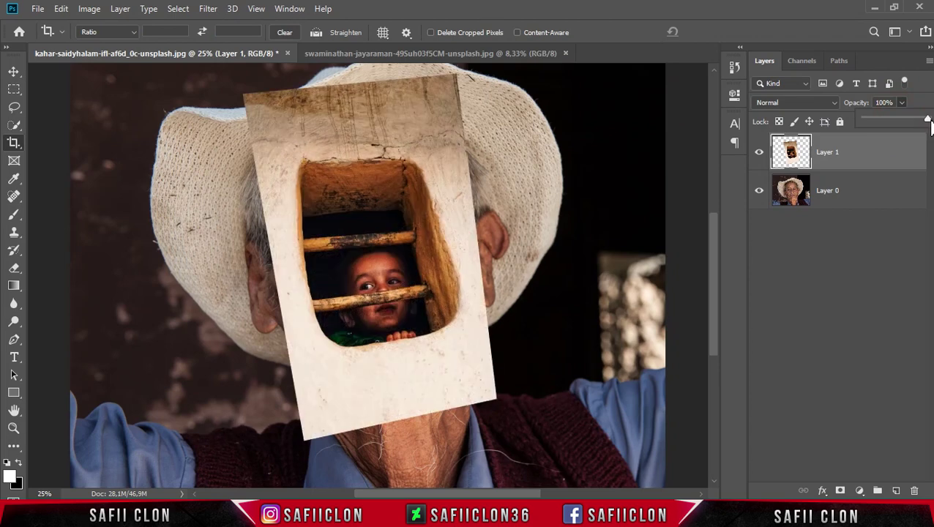
pyautogui.click(905, 104)
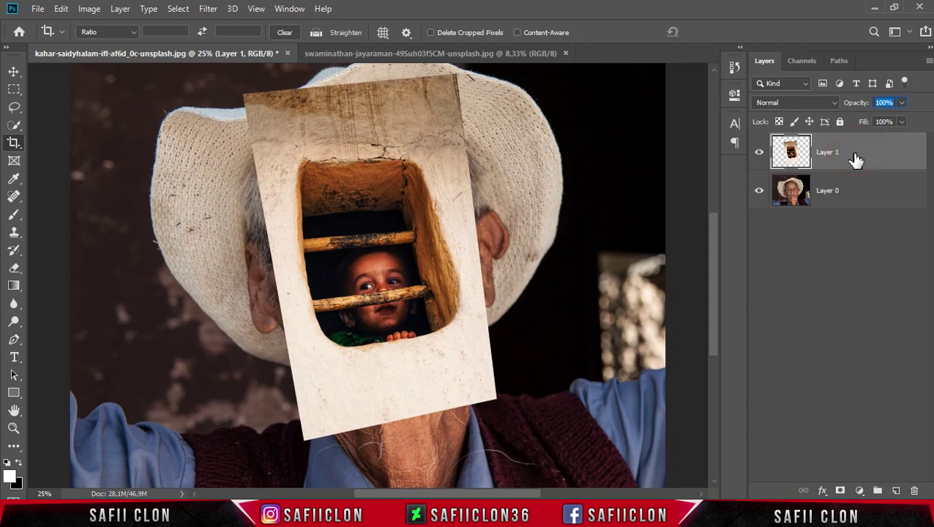
# Add a layer mask to Layer 1 and invert it to black, hiding the window photo.
pyautogui.click(841, 492)
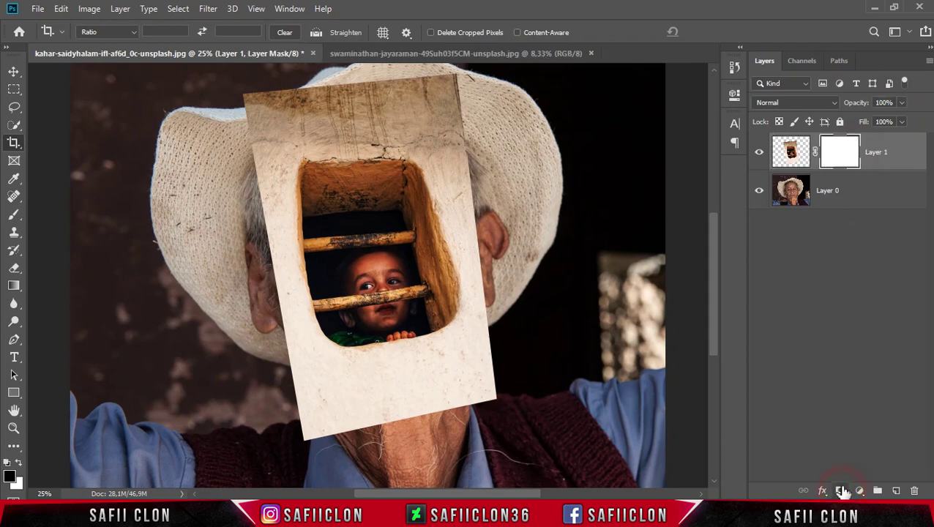
pyautogui.click(842, 151)
pyautogui.hotkey('ctrl', 'i')
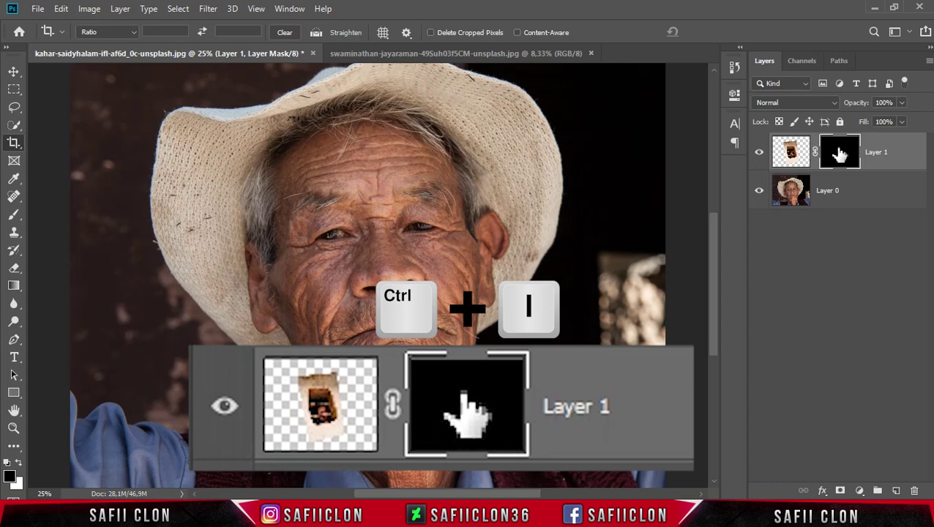
pyautogui.click(840, 152)
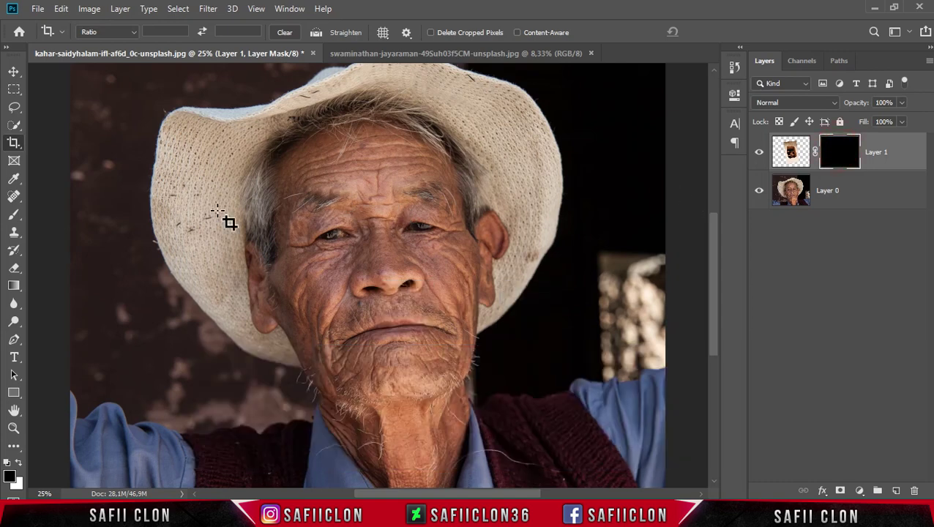
pyautogui.click(15, 216)
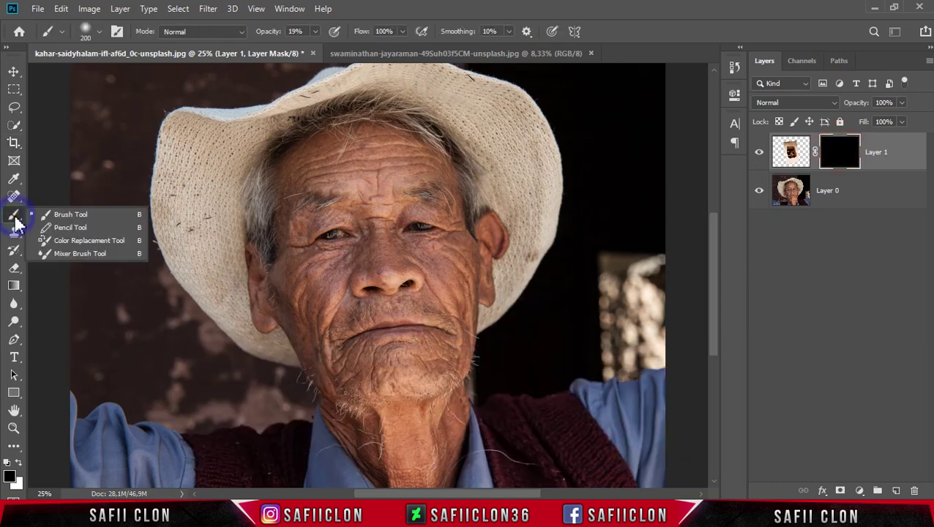
# Pick a Soft Round 275 px brush at 100% opacity with white as the foreground colour.
pyautogui.click(82, 216)
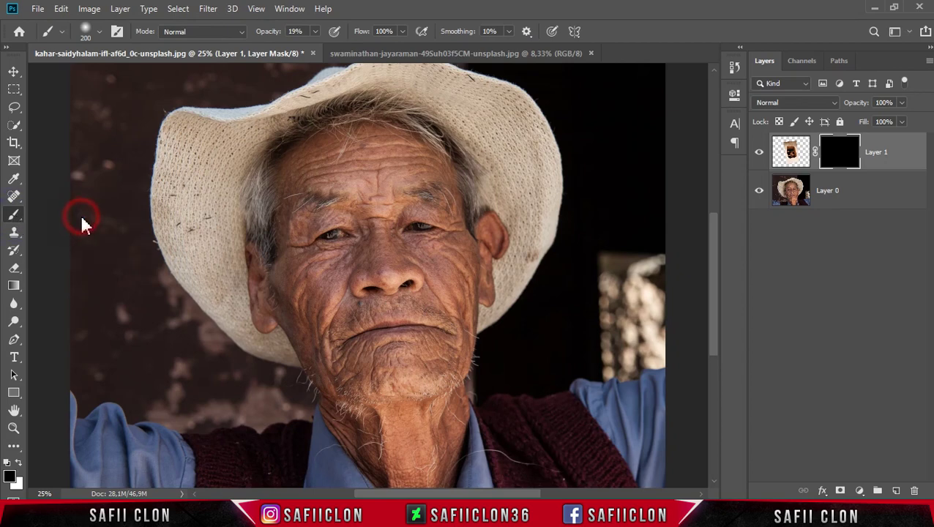
pyautogui.click(99, 32)
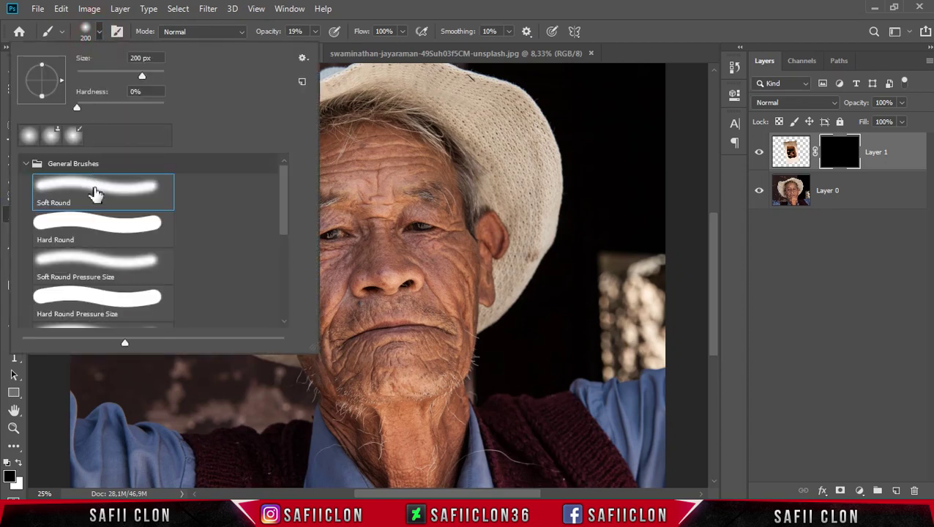
pyautogui.click(101, 189)
pyautogui.click(101, 32)
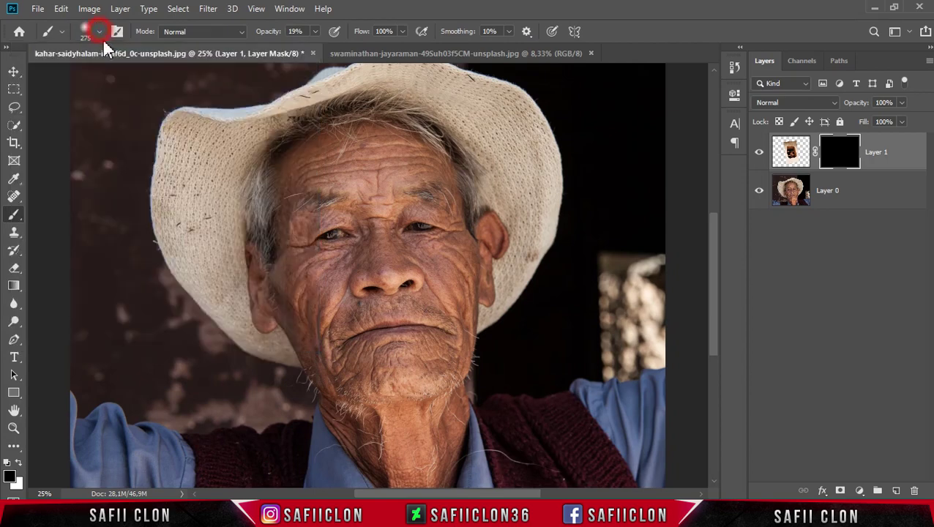
pyautogui.click(315, 31)
pyautogui.moveTo(316, 46); pyautogui.dragTo(368, 47)
pyautogui.click(315, 34)
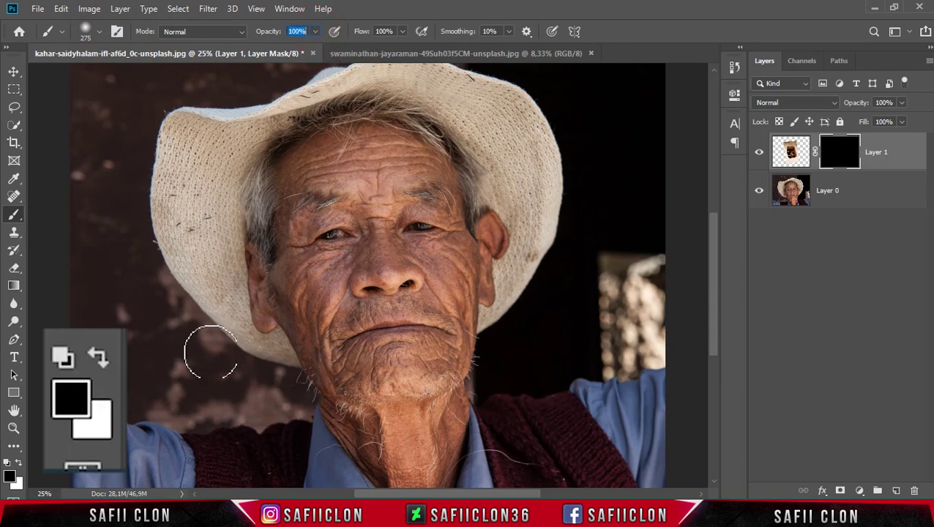
pyautogui.click(18, 463)
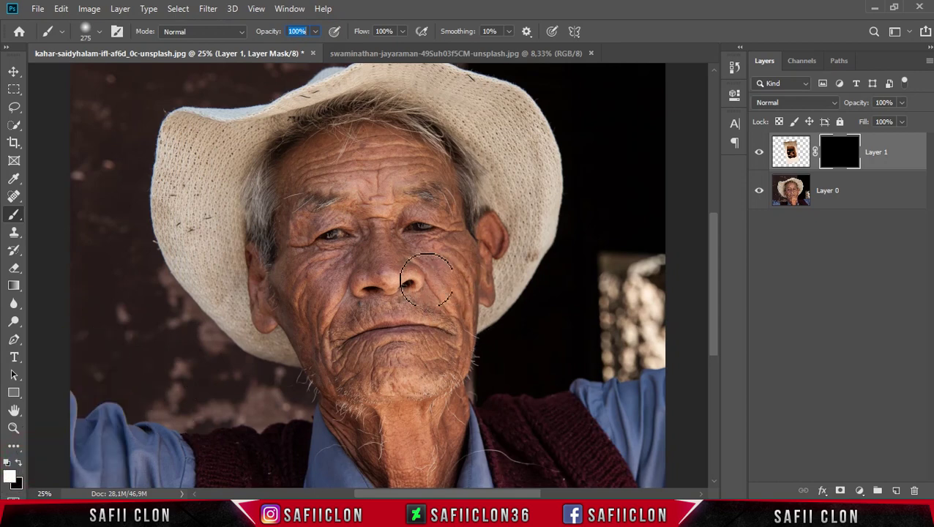
# Paint white on Layer 1's mask between eyes and nose, enlarging the brush to 300 px.
pyautogui.moveTo(370, 243)
pyautogui.mouseDown()
pyautogui.moveTo(382, 268)
pyautogui.moveTo(329, 186)
pyautogui.moveTo(432, 278)
pyautogui.moveTo(427, 308)
pyautogui.moveTo(438, 229)
pyautogui.moveTo(365, 168)
pyautogui.moveTo(376, 156)
pyautogui.moveTo(344, 167)
pyautogui.moveTo(308, 219)
pyautogui.moveTo(371, 270)
pyautogui.moveTo(392, 256)
pyautogui.moveTo(354, 332)
pyautogui.moveTo(340, 308)
pyautogui.moveTo(383, 327)
pyautogui.moveTo(428, 313)
pyautogui.moveTo(400, 183)
pyautogui.moveTo(411, 172)
pyautogui.mouseUp()
pyautogui.press(']')
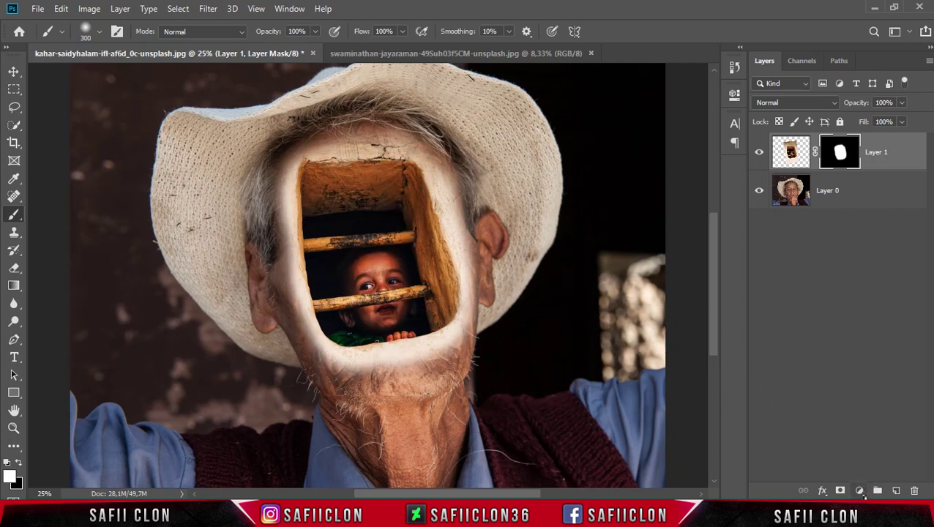
pyautogui.click(859, 491)
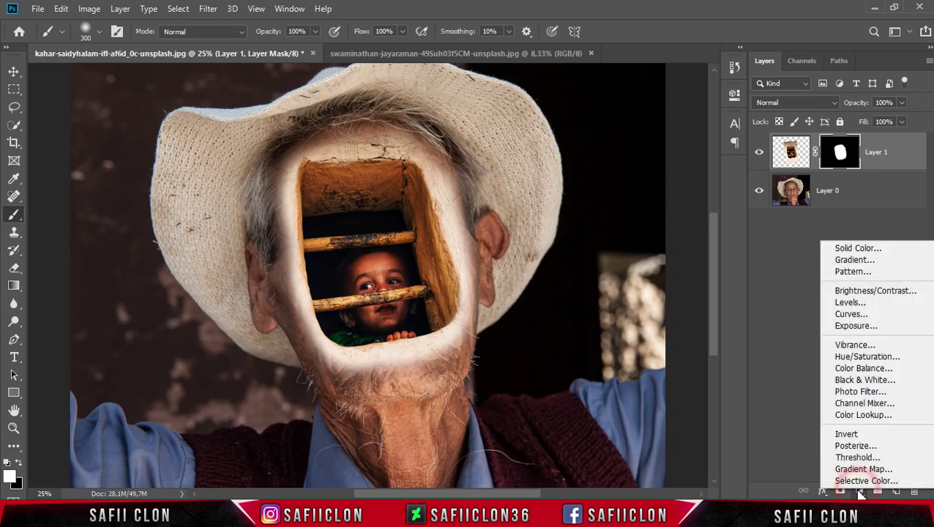
# Add a Black & White adjustment layer with Reds 73, Yellows 98 and Greens 110.
pyautogui.click(861, 380)
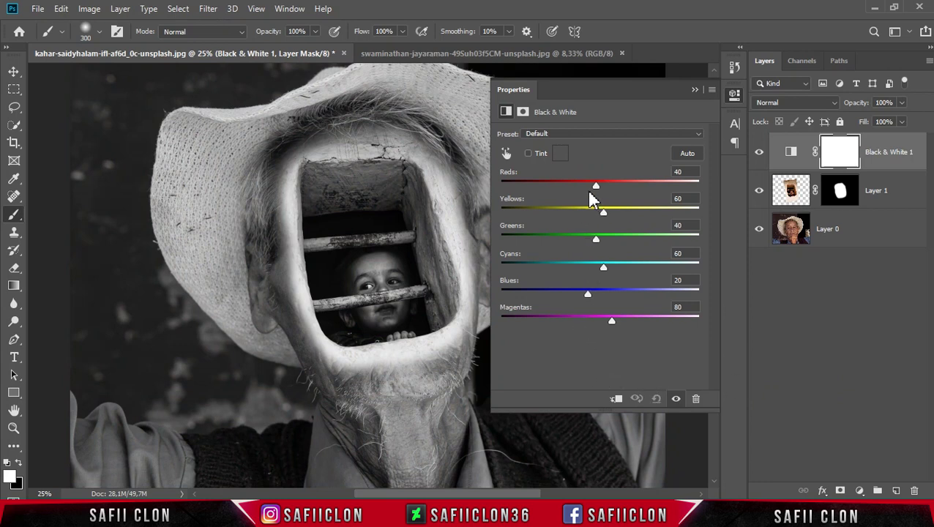
pyautogui.moveTo(597, 189); pyautogui.dragTo(609, 194)
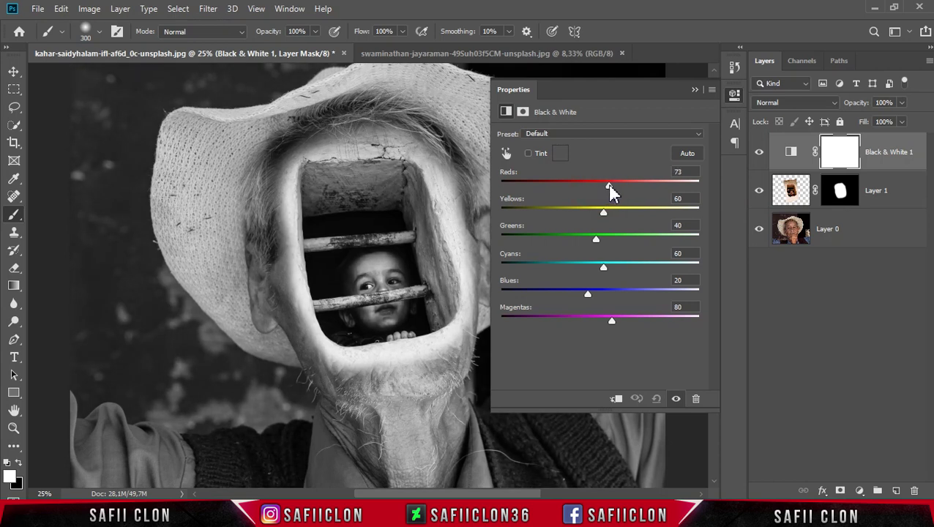
pyautogui.moveTo(604, 212); pyautogui.dragTo(610, 213)
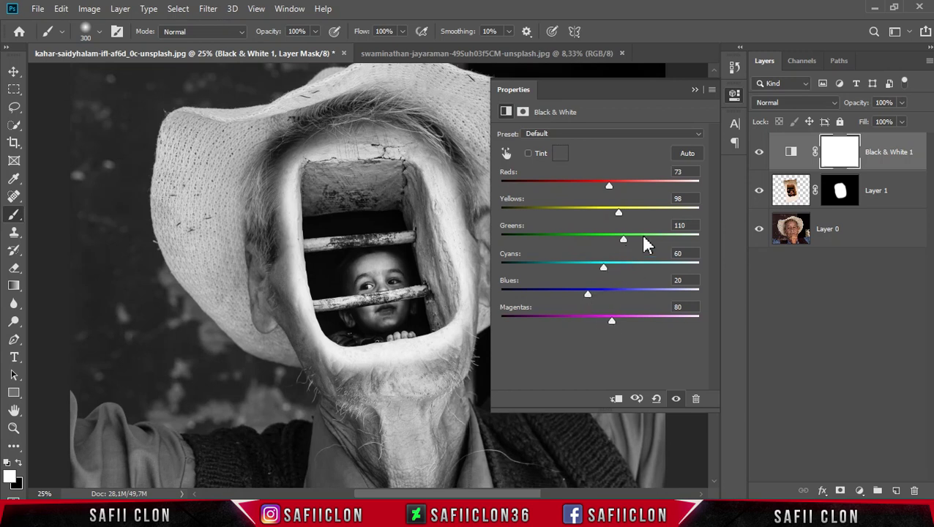
pyautogui.click(694, 90)
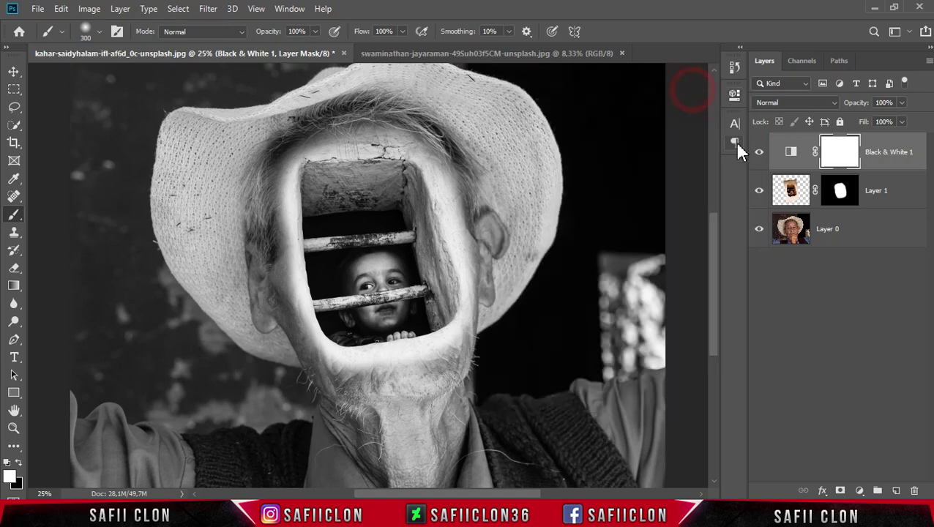
# Target Layer 1's mask and select a Soft Round 275 px brush.
pyautogui.click(759, 154)
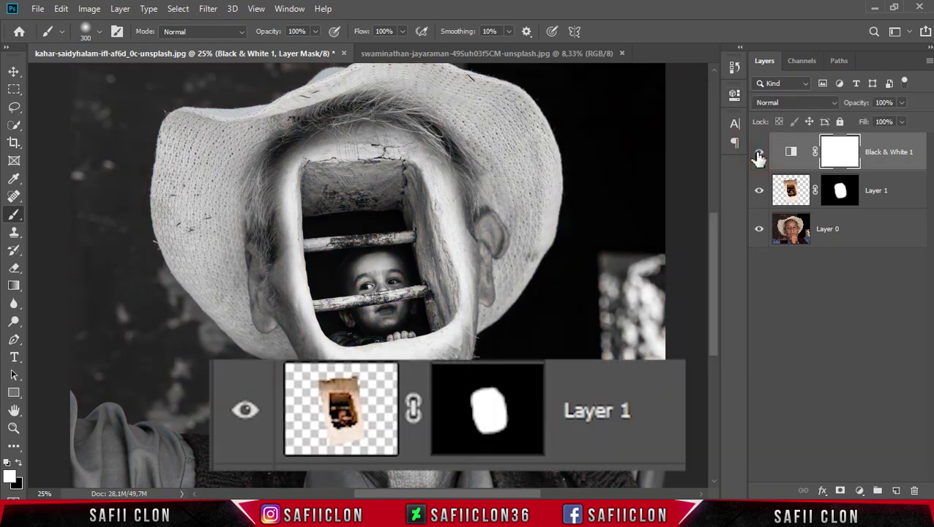
pyautogui.click(840, 192)
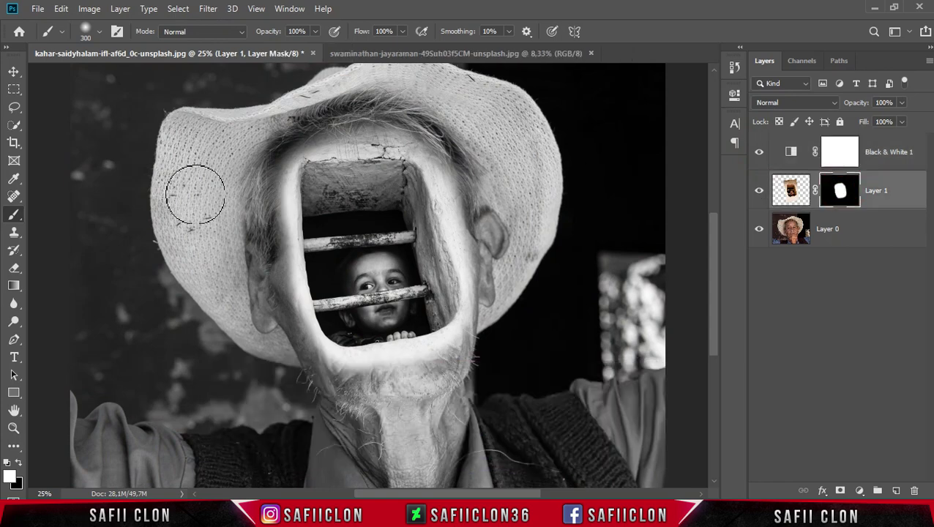
pyautogui.rightClick(13, 223)
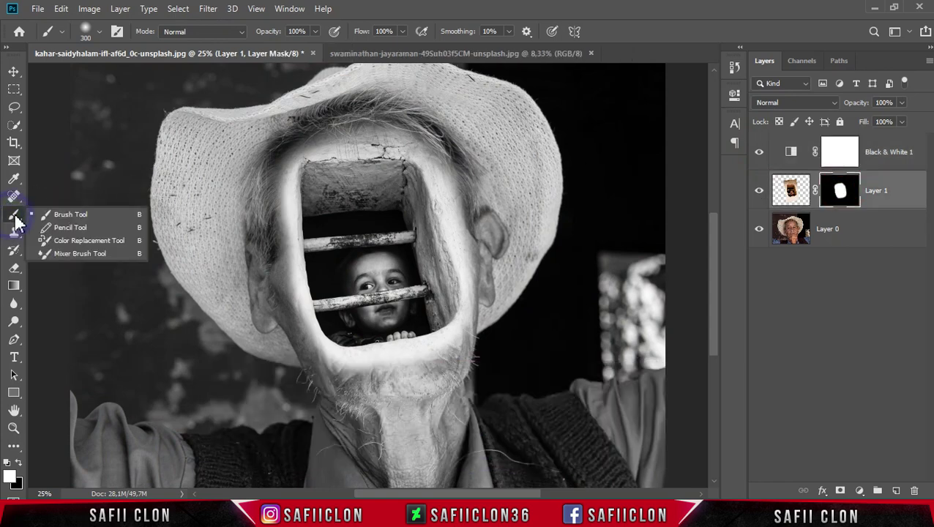
pyautogui.click(55, 212)
pyautogui.click(100, 32)
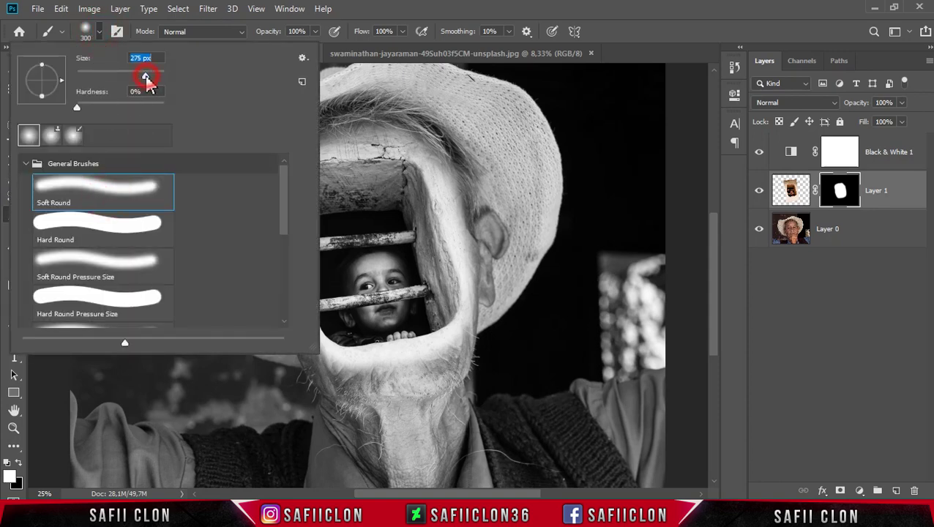
pyautogui.click(98, 32)
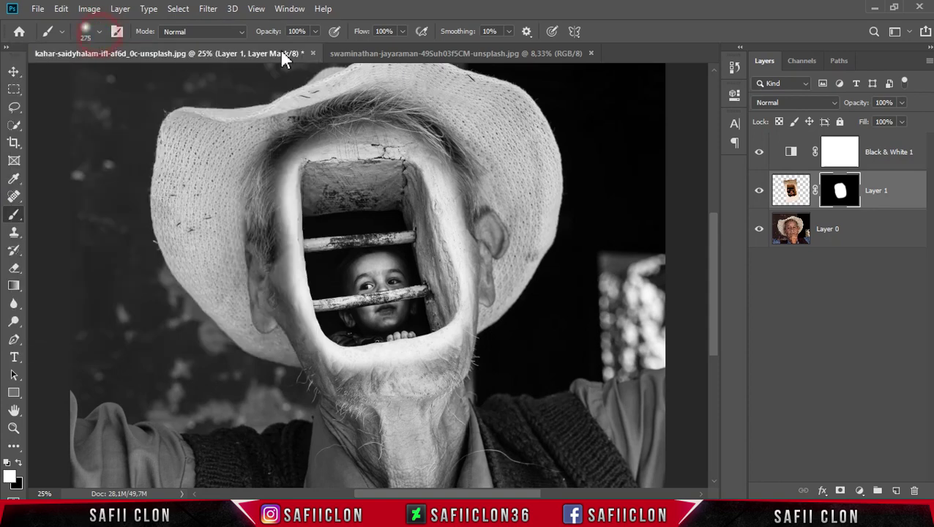
# Set brush opacity to 19% in black and soften the window edge near the right ear.
pyautogui.click(316, 32)
pyautogui.moveTo(313, 44); pyautogui.dragTo(302, 45)
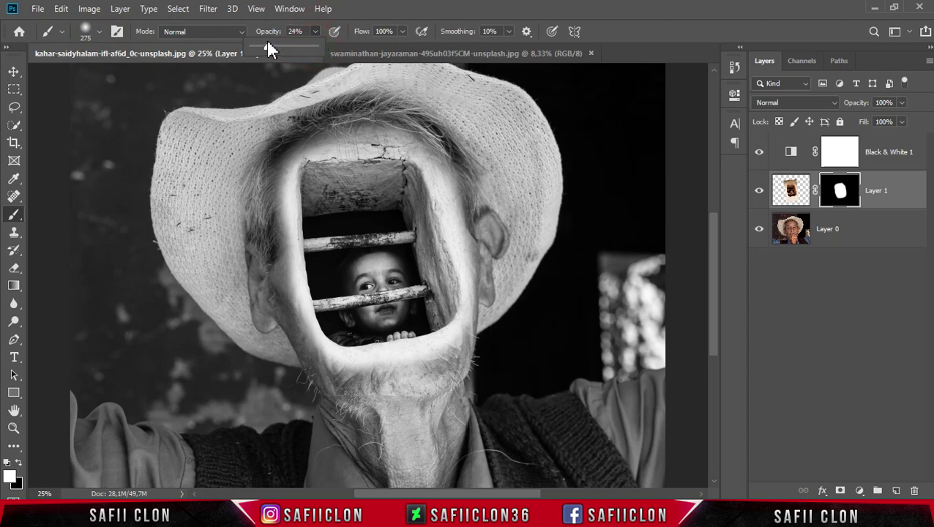
pyautogui.click(315, 35)
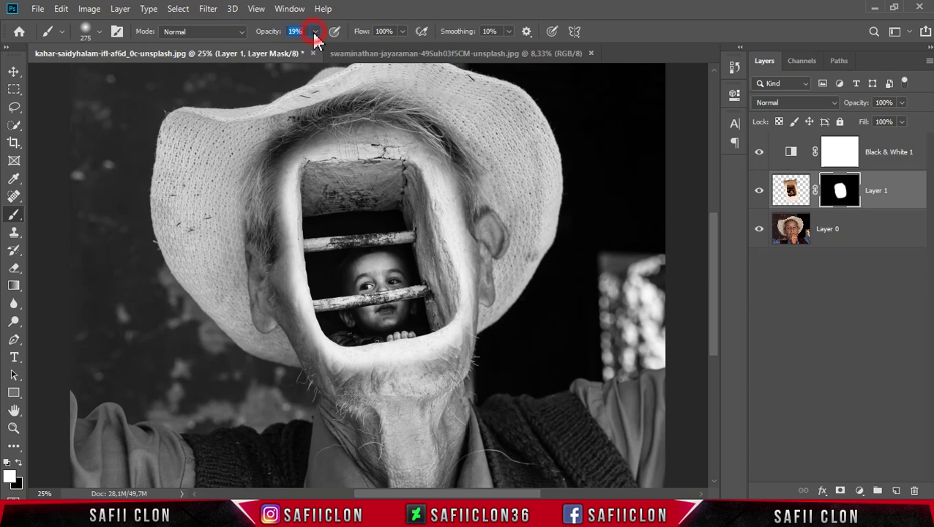
pyautogui.click(18, 464)
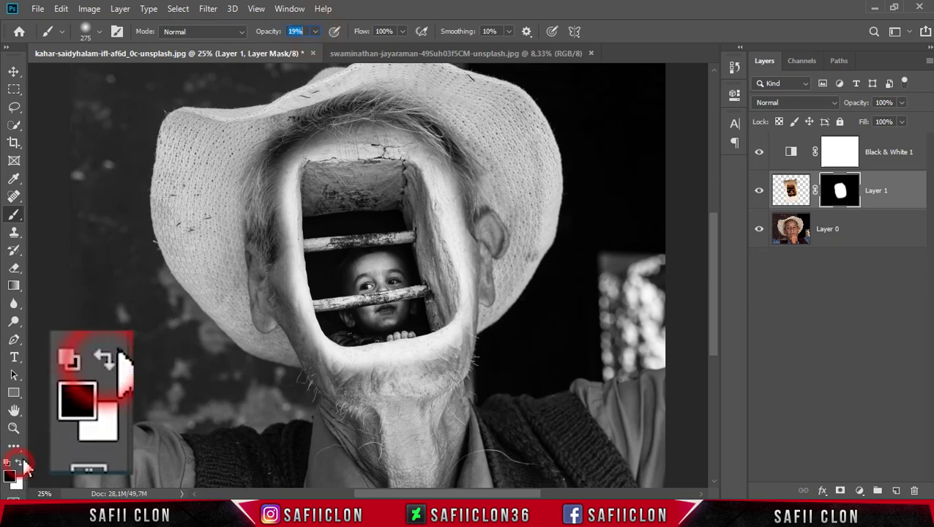
pyautogui.hotkey('ctrl', '+')
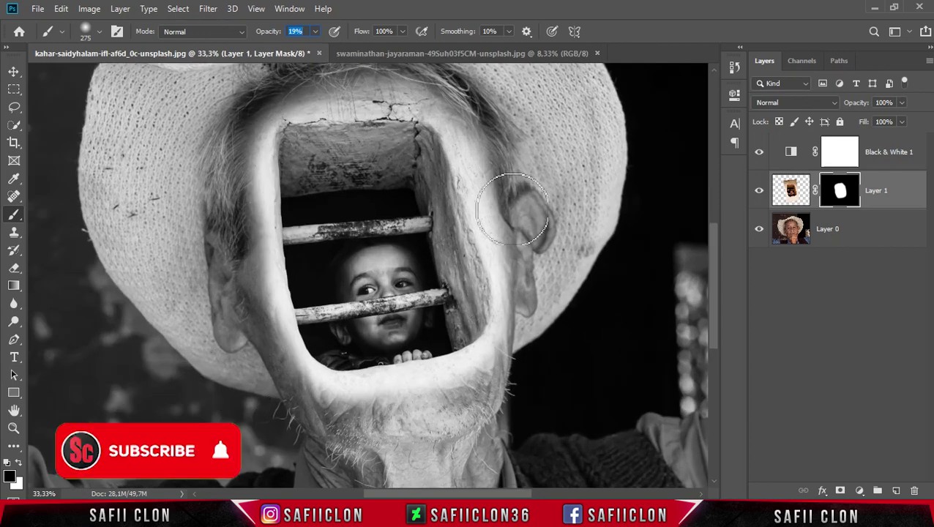
pyautogui.moveTo(499, 163)
pyautogui.mouseDown()
pyautogui.moveTo(540, 273)
pyautogui.moveTo(437, 399)
pyautogui.moveTo(531, 367)
pyautogui.moveTo(340, 410)
pyautogui.moveTo(489, 375)
pyautogui.mouseUp()
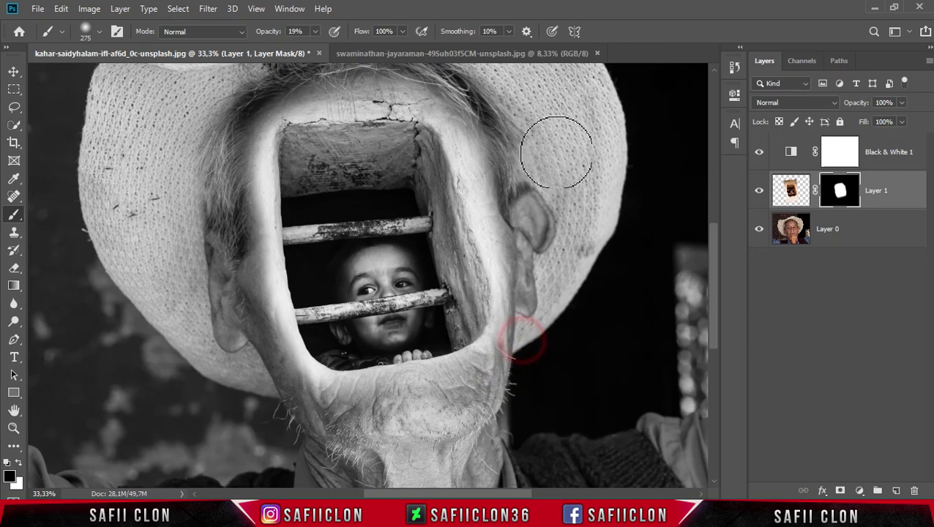
# Blend the window's edges into the left cheek, chin, hair and right side at 19%.
pyautogui.scroll(2, 568, 183)
pyautogui.moveTo(234, 212)
pyautogui.mouseDown()
pyautogui.moveTo(229, 267)
pyautogui.moveTo(273, 402)
pyautogui.mouseUp()
pyautogui.moveTo(248, 329); pyautogui.dragTo(250, 375)
pyautogui.moveTo(250, 277)
pyautogui.mouseDown()
pyautogui.moveTo(246, 365)
pyautogui.moveTo(271, 417)
pyautogui.moveTo(451, 430)
pyautogui.moveTo(293, 418)
pyautogui.moveTo(257, 370)
pyautogui.moveTo(271, 388)
pyautogui.mouseUp()
pyautogui.moveTo(263, 187)
pyautogui.mouseDown()
pyautogui.moveTo(263, 137)
pyautogui.moveTo(248, 345)
pyautogui.moveTo(235, 229)
pyautogui.moveTo(267, 324)
pyautogui.moveTo(281, 438)
pyautogui.moveTo(308, 416)
pyautogui.moveTo(382, 438)
pyautogui.moveTo(471, 442)
pyautogui.moveTo(460, 432)
pyautogui.moveTo(475, 410)
pyautogui.moveTo(486, 239)
pyautogui.mouseUp()
pyautogui.moveTo(471, 189)
pyautogui.mouseDown()
pyautogui.moveTo(540, 351)
pyautogui.moveTo(500, 224)
pyautogui.moveTo(525, 267)
pyautogui.mouseUp()
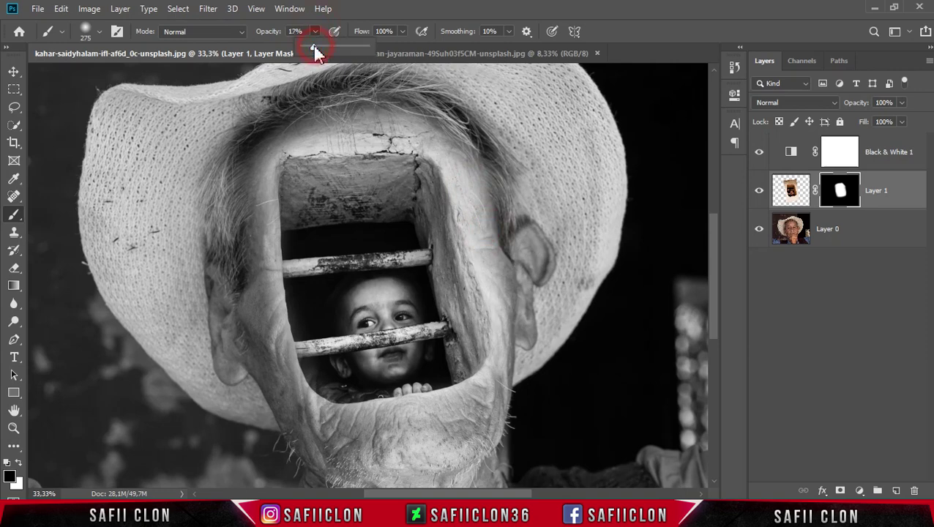
# At 14% brush opacity, soften the right temple, right cheek and edge toward the chin.
pyautogui.moveTo(313, 45); pyautogui.dragTo(311, 45)
pyautogui.moveTo(447, 128); pyautogui.dragTo(492, 236)
pyautogui.moveTo(515, 273); pyautogui.dragTo(563, 411)
pyautogui.moveTo(510, 389)
pyautogui.mouseDown()
pyautogui.moveTo(408, 437)
pyautogui.moveTo(312, 437)
pyautogui.moveTo(538, 386)
pyautogui.moveTo(448, 416)
pyautogui.moveTo(484, 423)
pyautogui.mouseUp()
pyautogui.hotkey('ctrl', '+')
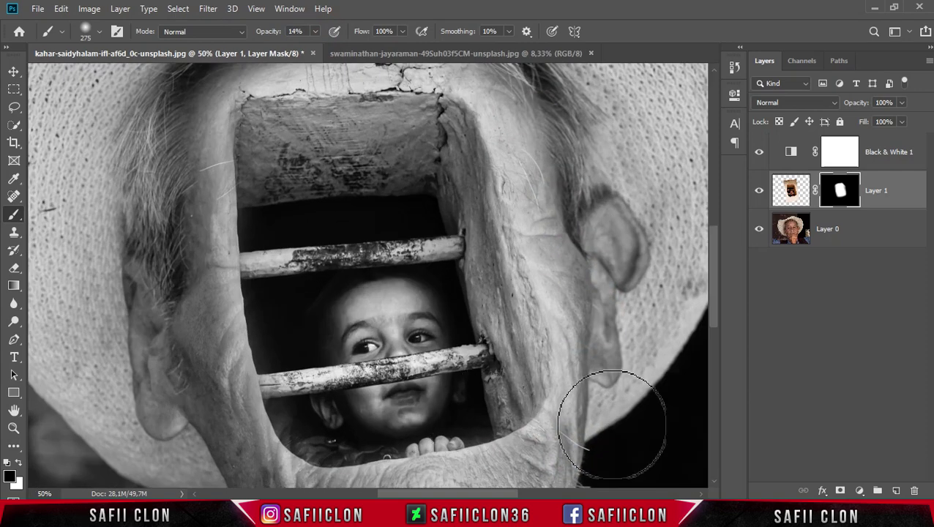
# Paint Layer 1's mask to blend the window around the ear, right cheek and upper right corner.
pyautogui.scroll(-1, 578, 396)
pyautogui.scroll(2, 600, 388)
pyautogui.scroll(1, 611, 366)
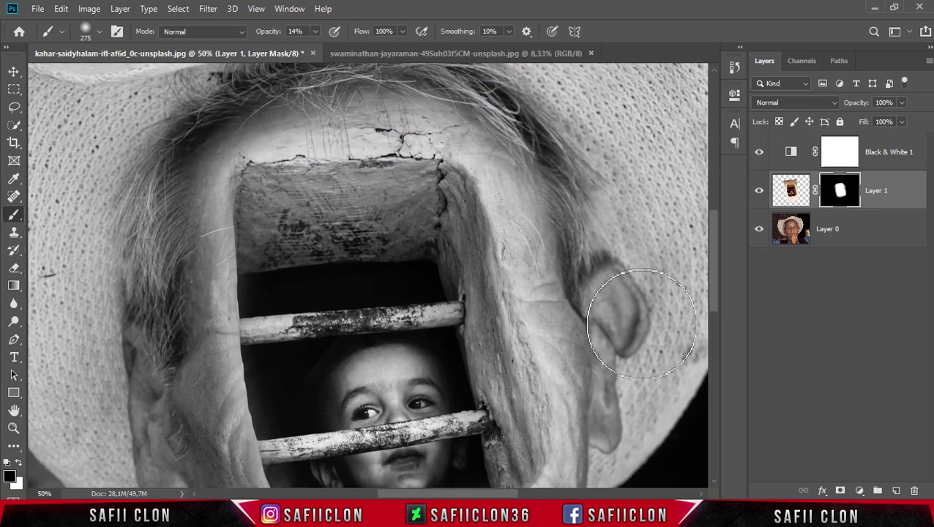
pyautogui.moveTo(563, 320); pyautogui.dragTo(688, 354)
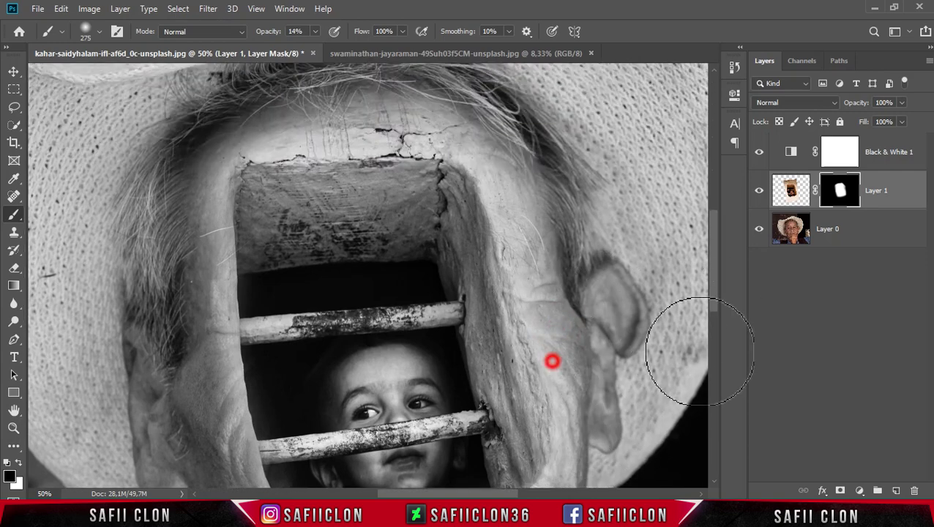
pyautogui.scroll(-1, 591, 327)
pyautogui.scroll(-1, 590, 327)
pyautogui.press('[')
pyautogui.press('[')
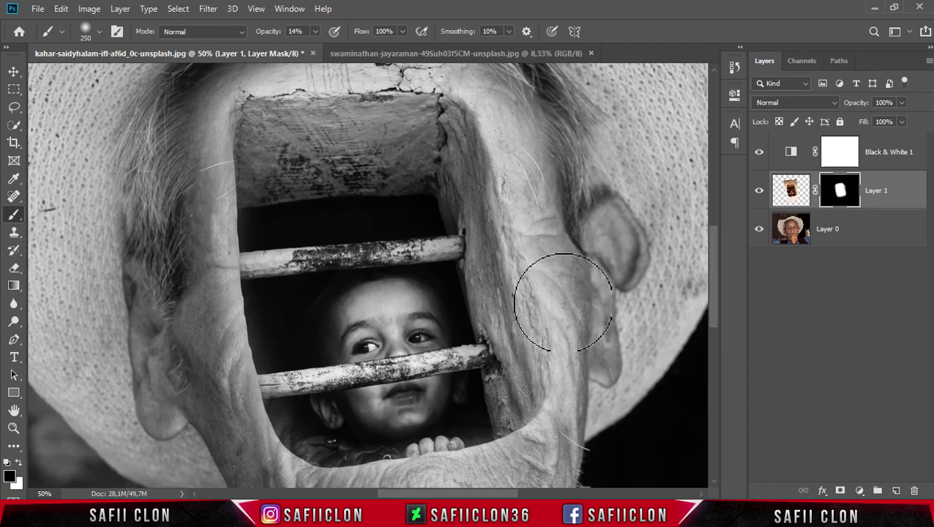
pyautogui.moveTo(548, 300)
pyautogui.mouseDown()
pyautogui.moveTo(586, 375)
pyautogui.moveTo(562, 411)
pyautogui.moveTo(538, 215)
pyautogui.moveTo(538, 125)
pyautogui.mouseUp()
pyautogui.scroll(1, 560, 293)
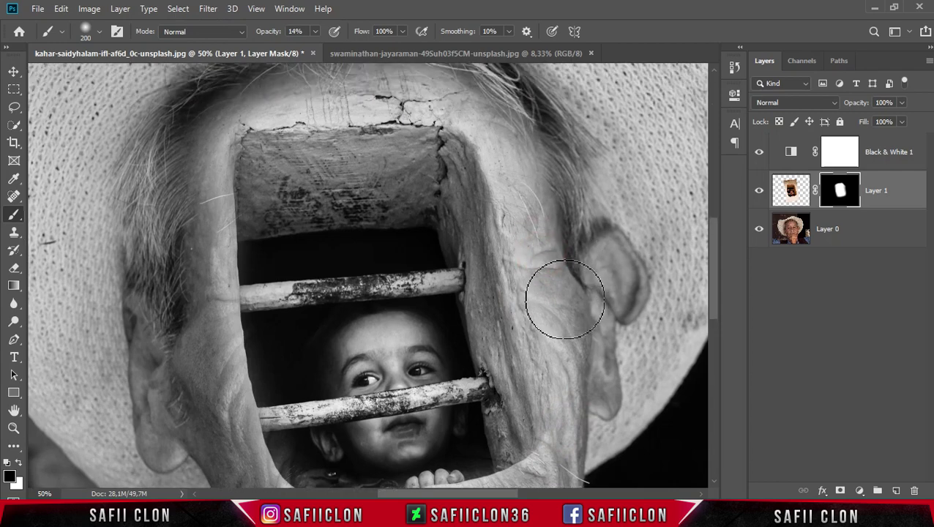
pyautogui.scroll(1, 549, 296)
pyautogui.moveTo(450, 183); pyautogui.dragTo(497, 177)
# Soften the window's mask edge along the left cheek with a slightly smaller brush.
pyautogui.scroll(-1, 336, 219)
pyautogui.scroll(-1, 336, 218)
pyautogui.moveTo(209, 108); pyautogui.dragTo(209, 396)
pyautogui.moveTo(214, 286)
pyautogui.mouseDown()
pyautogui.moveTo(249, 390)
pyautogui.moveTo(219, 308)
pyautogui.mouseUp()
pyautogui.moveTo(224, 254); pyautogui.dragTo(233, 360)
pyautogui.press('[')
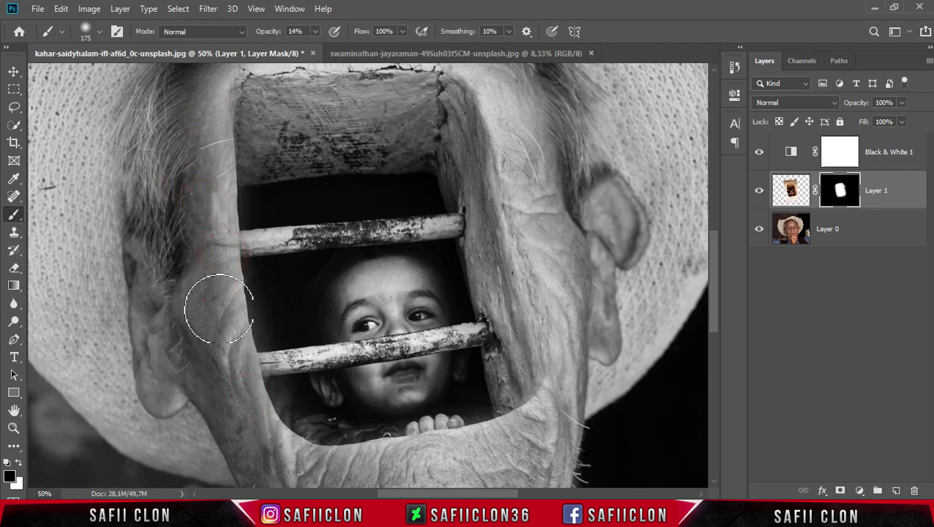
pyautogui.moveTo(224, 308); pyautogui.dragTo(246, 406)
pyautogui.scroll(-1, 246, 406)
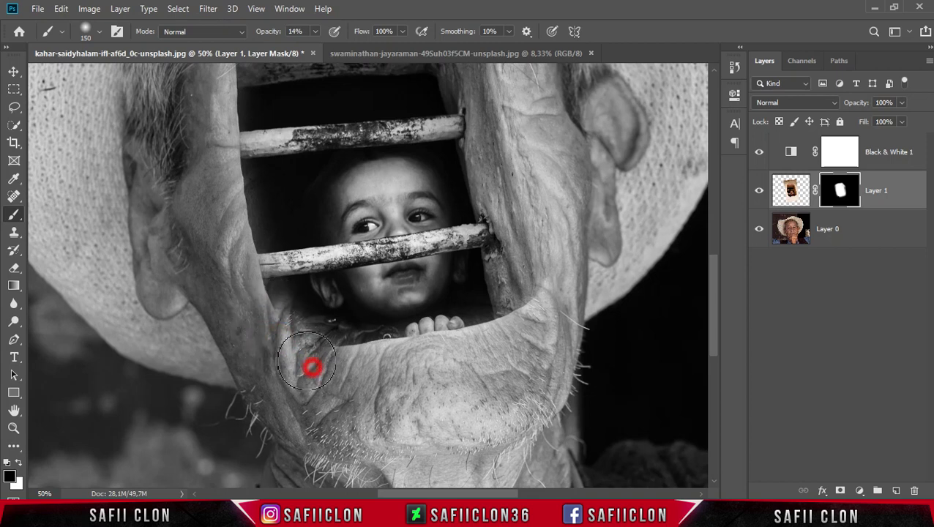
# Blend the mask around the chin, right jaw and neck.
pyautogui.moveTo(334, 355)
pyautogui.mouseDown()
pyautogui.moveTo(377, 359)
pyautogui.moveTo(364, 366)
pyautogui.mouseUp()
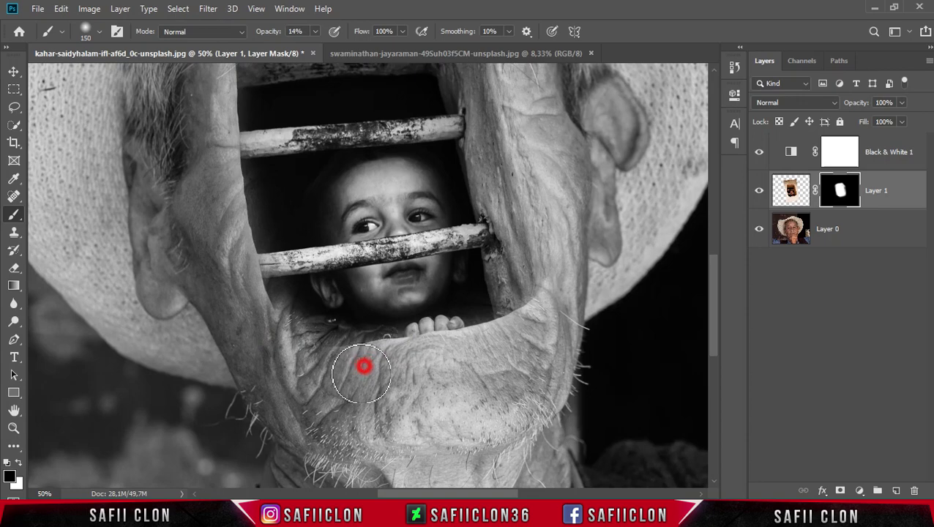
pyautogui.moveTo(573, 342)
pyautogui.mouseDown()
pyautogui.moveTo(474, 350)
pyautogui.moveTo(530, 325)
pyautogui.moveTo(419, 384)
pyautogui.moveTo(448, 359)
pyautogui.moveTo(296, 375)
pyautogui.moveTo(302, 359)
pyautogui.mouseUp()
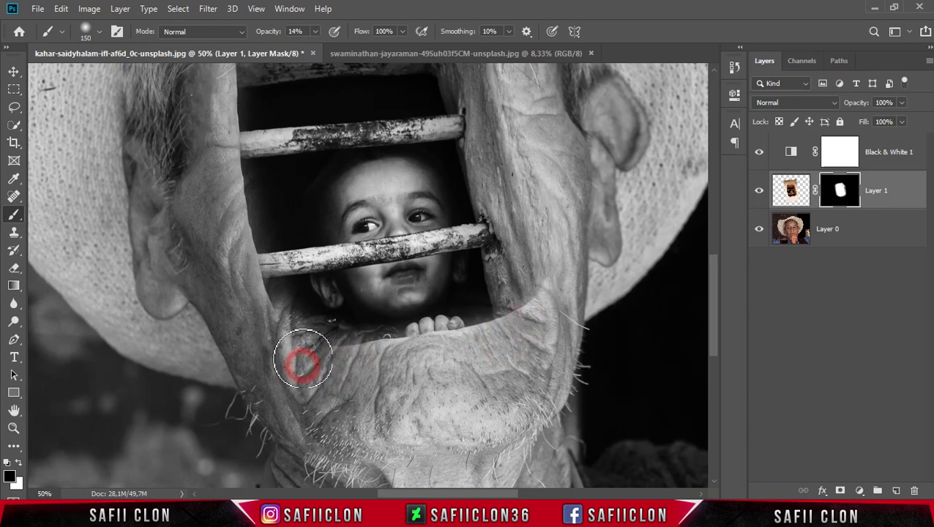
pyautogui.scroll(3, 299, 362)
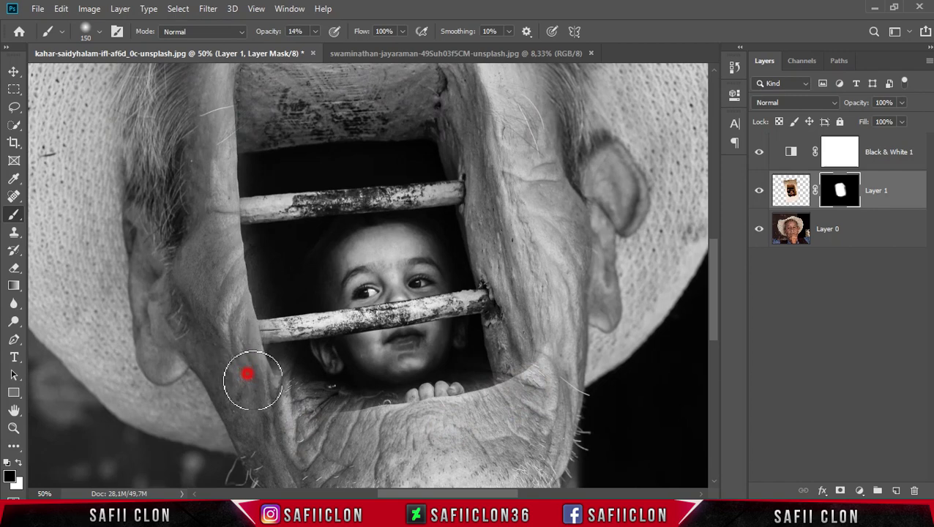
pyautogui.scroll(2, 242, 385)
pyautogui.scroll(2, 238, 377)
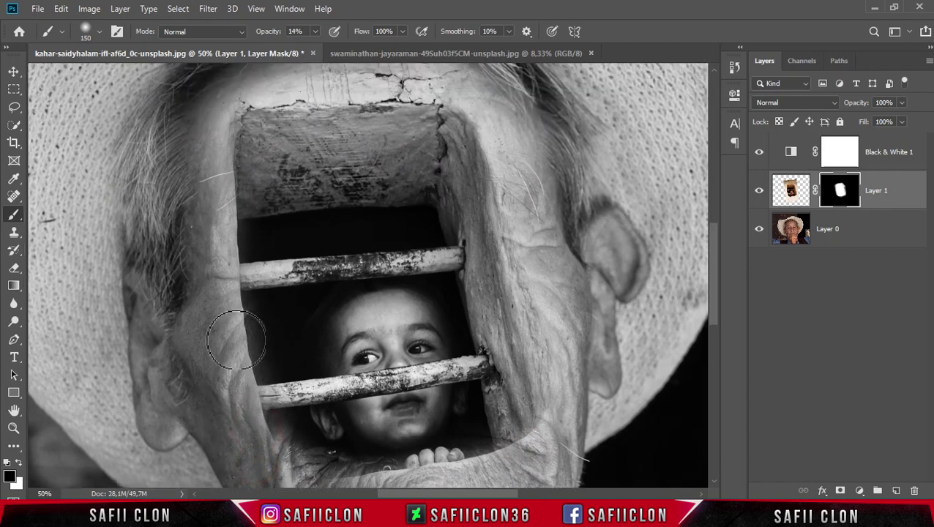
pyautogui.moveTo(235, 333)
pyautogui.mouseDown()
pyautogui.moveTo(236, 323)
pyautogui.moveTo(220, 335)
pyautogui.moveTo(217, 323)
pyautogui.moveTo(222, 363)
pyautogui.mouseUp()
pyautogui.scroll(3, 221, 363)
pyautogui.moveTo(209, 318)
pyautogui.mouseDown()
pyautogui.moveTo(209, 192)
pyautogui.moveTo(209, 333)
pyautogui.moveTo(216, 286)
pyautogui.mouseUp()
# Soften the mask over the forehead just above the window.
pyautogui.moveTo(226, 177); pyautogui.dragTo(194, 225)
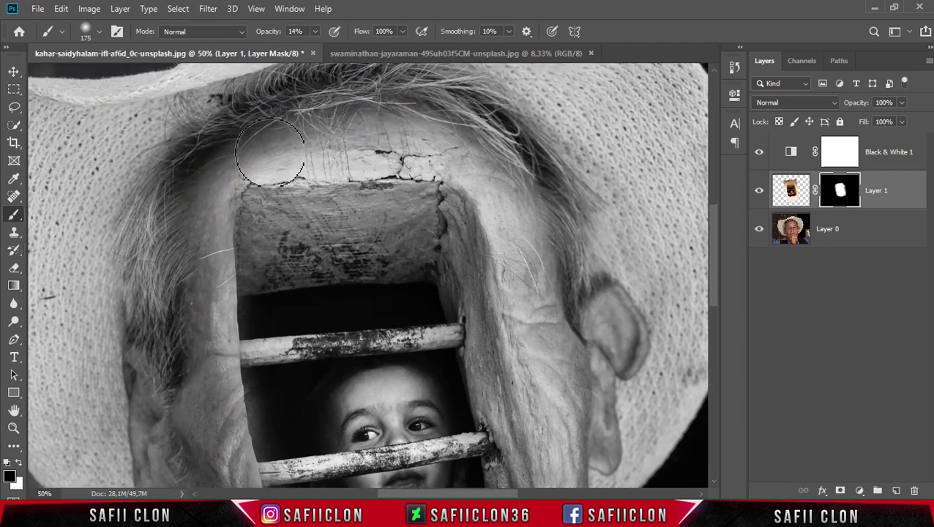
pyautogui.moveTo(355, 152); pyautogui.dragTo(323, 160)
pyautogui.click(274, 151)
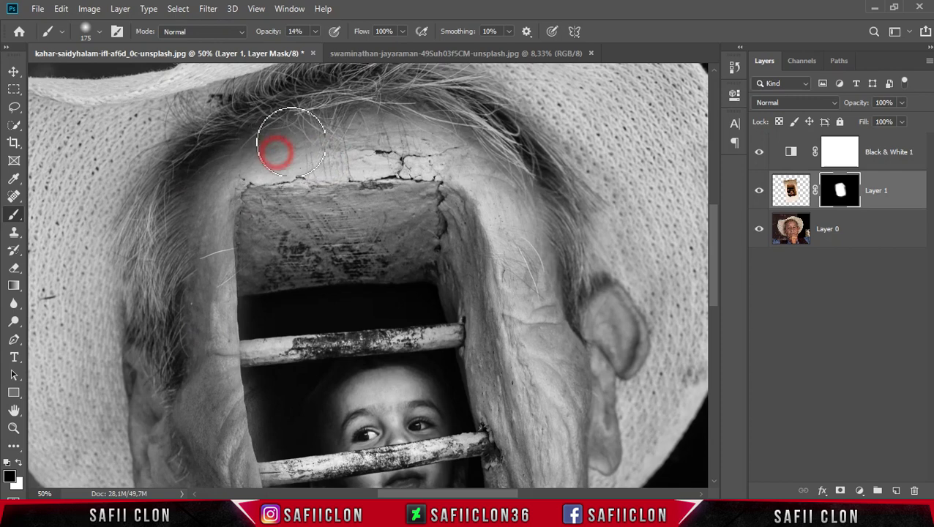
# Set brush opacity to 11% and dab the mask over the forehead crack.
pyautogui.click(315, 31)
pyautogui.click(379, 150)
pyautogui.click(386, 148)
pyautogui.click(428, 153)
pyautogui.click(296, 158)
pyautogui.click(246, 175)
# Blend the window's left temple edge into the face.
pyautogui.scroll(-2, 184, 323)
pyautogui.click(214, 234)
pyautogui.click(229, 327)
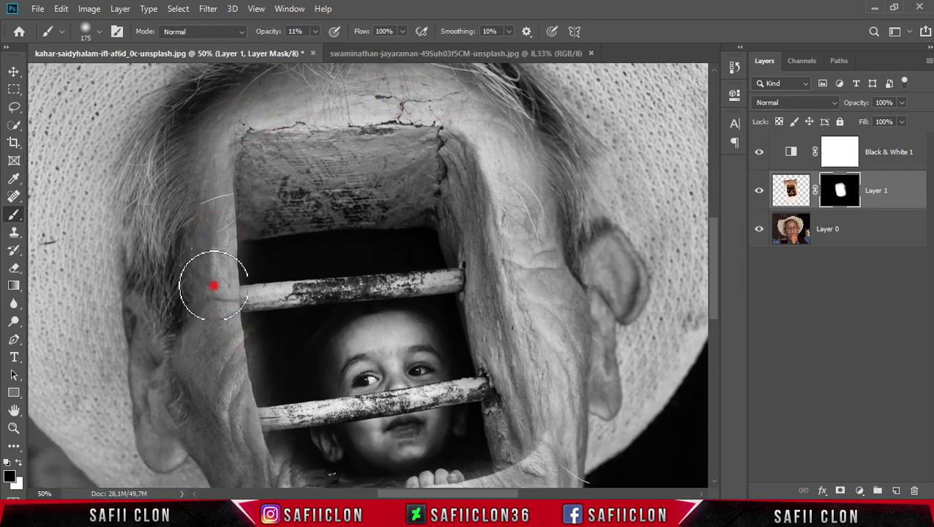
# Dab and brush the mask over the chin and right jaw edge.
pyautogui.scroll(-2, 234, 410)
pyautogui.scroll(1, 308, 381)
pyautogui.scroll(-2, 263, 388)
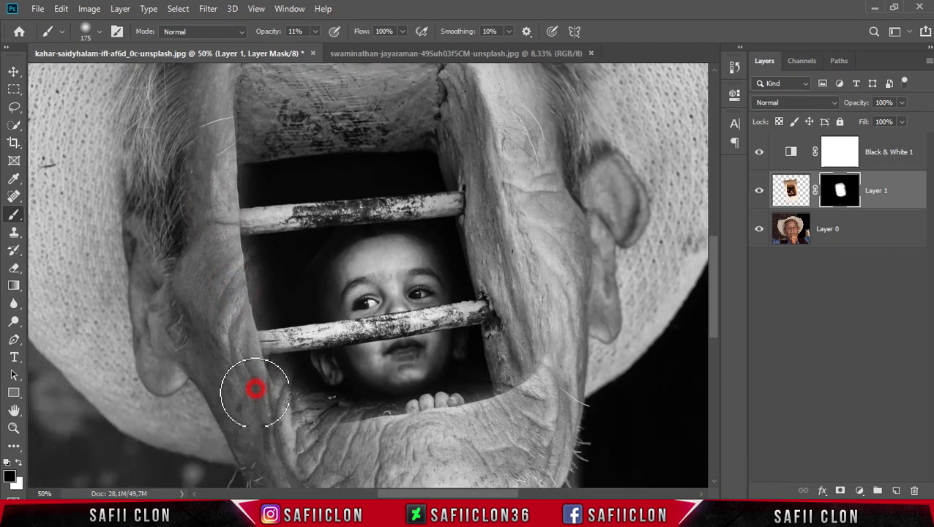
pyautogui.scroll(1, 285, 435)
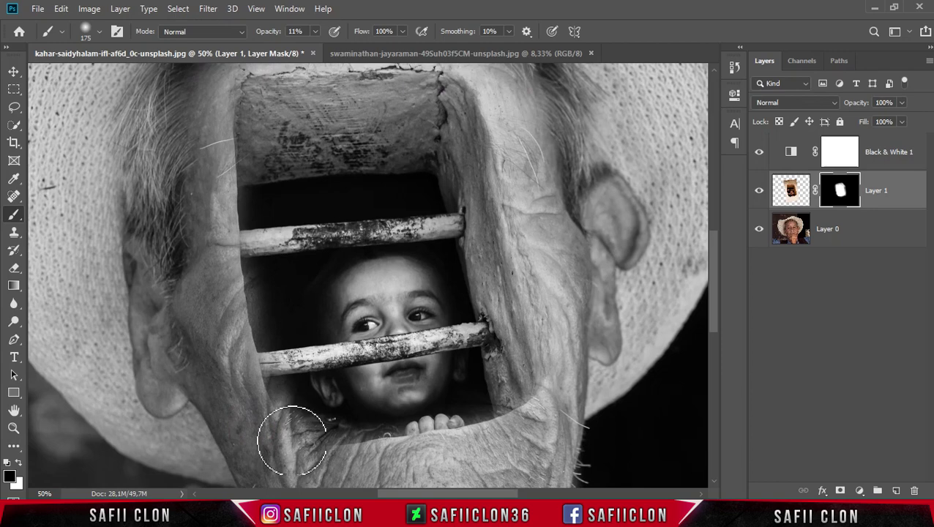
pyautogui.scroll(-2, 300, 430)
pyautogui.scroll(-1, 322, 410)
pyautogui.click(379, 381)
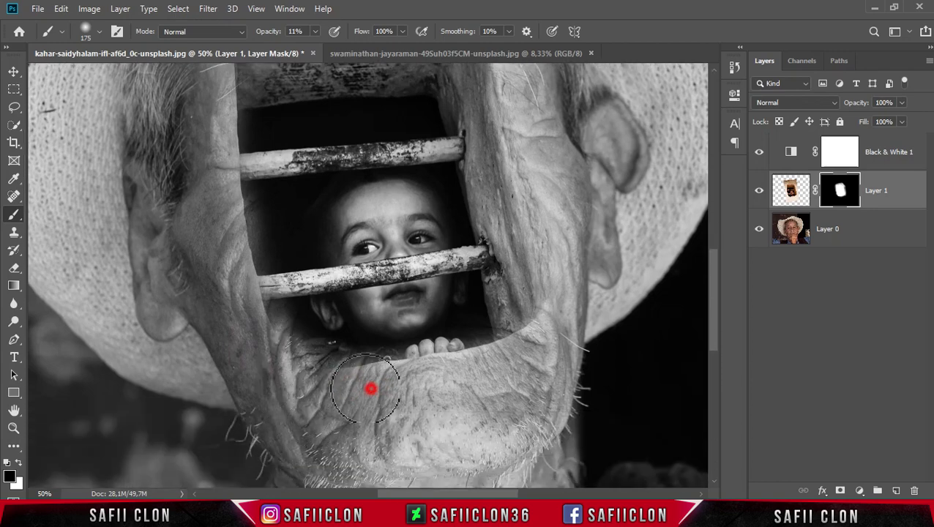
pyautogui.moveTo(380, 381); pyautogui.dragTo(358, 386)
pyautogui.moveTo(562, 320)
pyautogui.mouseDown()
pyautogui.moveTo(531, 327)
pyautogui.moveTo(534, 344)
pyautogui.moveTo(497, 366)
pyautogui.mouseUp()
# Soften the forehead above the window opening, then zoom out.
pyautogui.scroll(2, 497, 366)
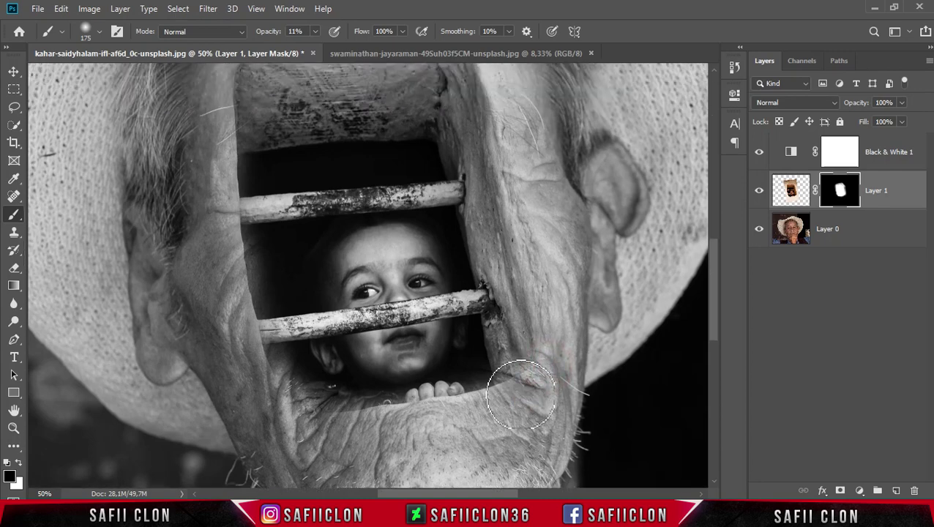
pyautogui.scroll(1, 505, 336)
pyautogui.scroll(2, 511, 303)
pyautogui.scroll(-1, 505, 308)
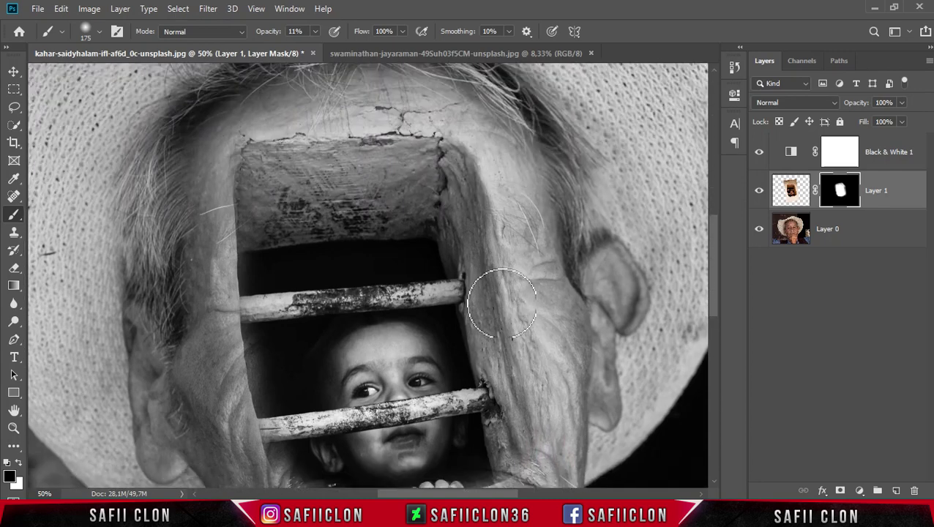
pyautogui.click(324, 123)
pyautogui.click(474, 116)
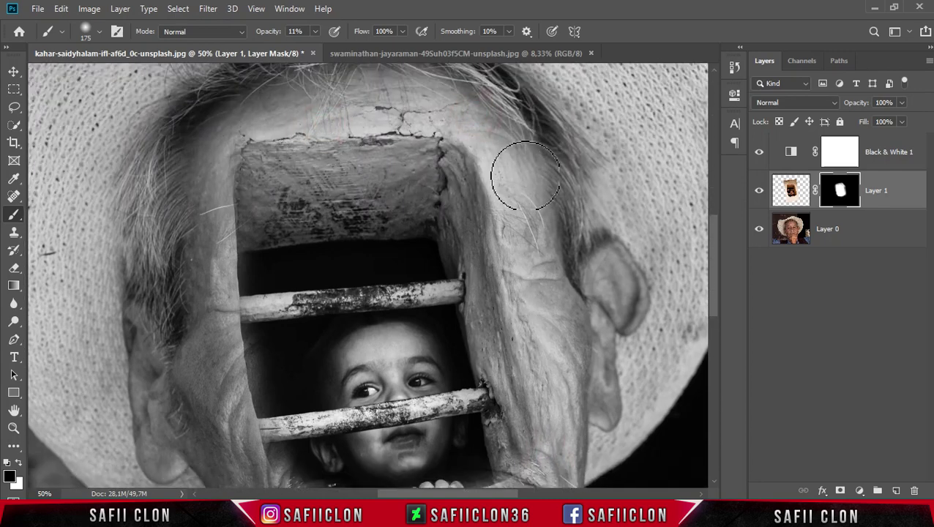
pyautogui.scroll(-1, 524, 175)
pyautogui.scroll(-1, 527, 180)
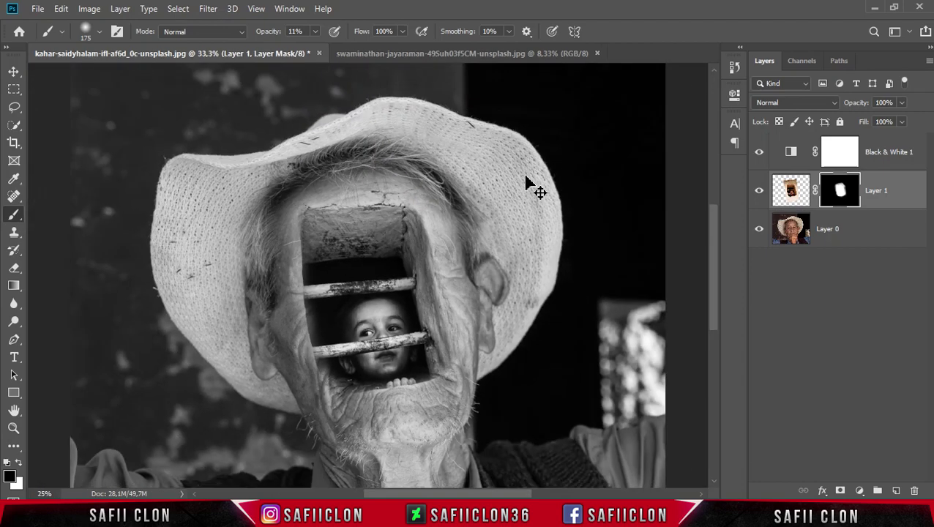
pyautogui.scroll(-1, 530, 183)
pyautogui.scroll(1, 530, 187)
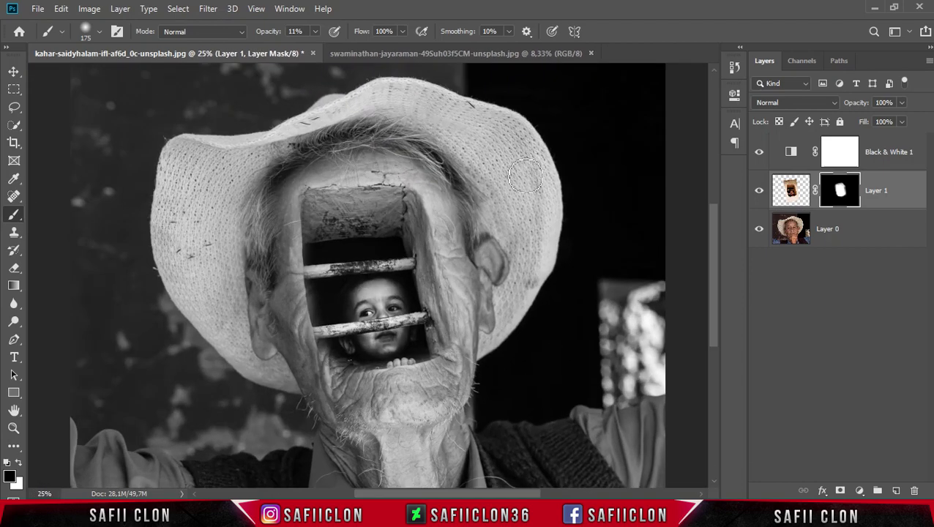
pyautogui.click(759, 191)
pyautogui.click(759, 191)
pyautogui.click(901, 192)
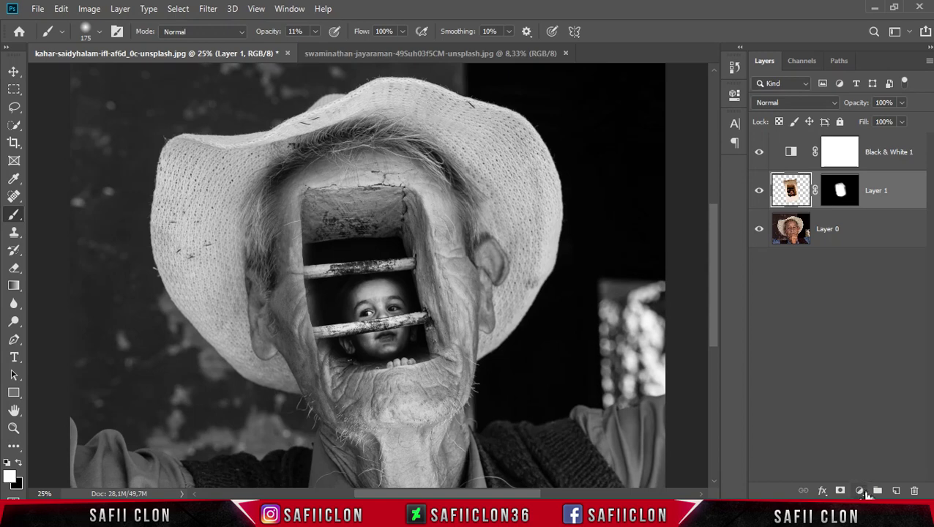
# Add a Color Balance adjustment layer clipped to Layer 1.
pyautogui.click(859, 492)
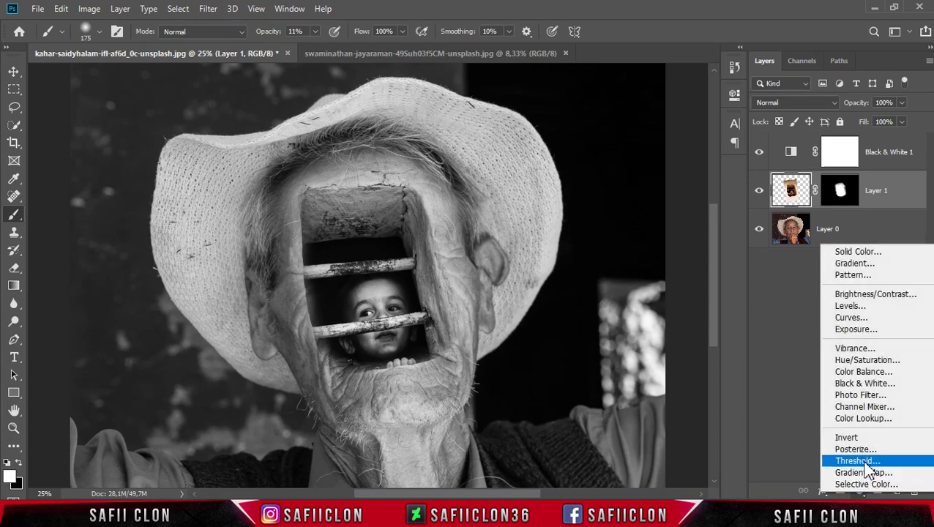
pyautogui.click(863, 372)
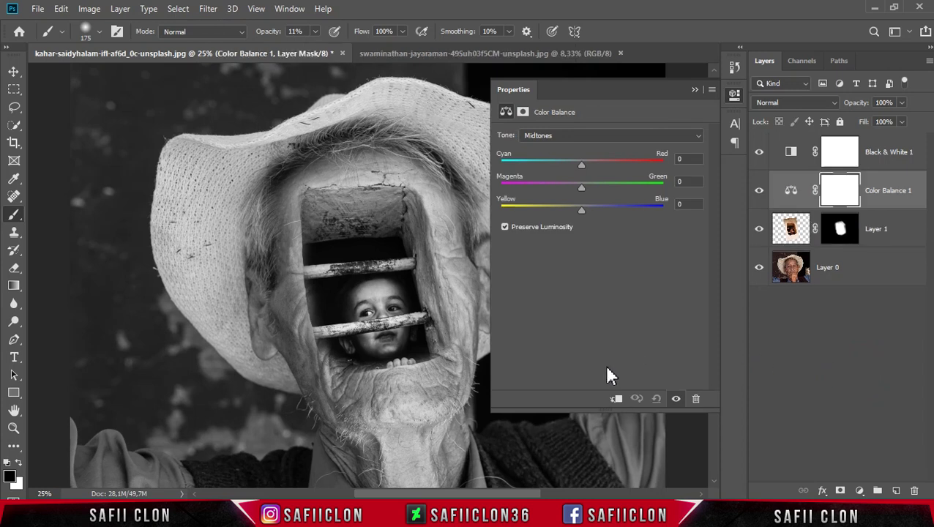
pyautogui.click(617, 399)
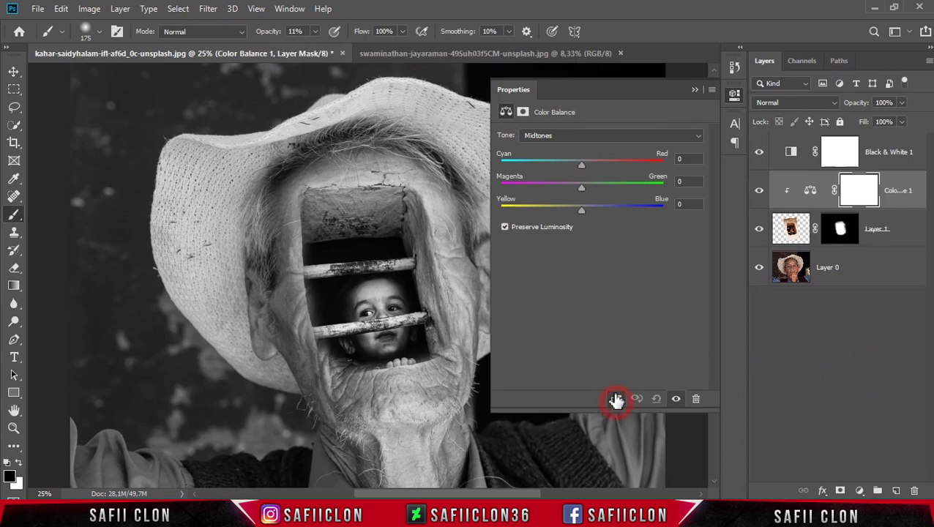
# Set the Color Balance Shadows to -23 cyan and +8 green.
pyautogui.click(581, 137)
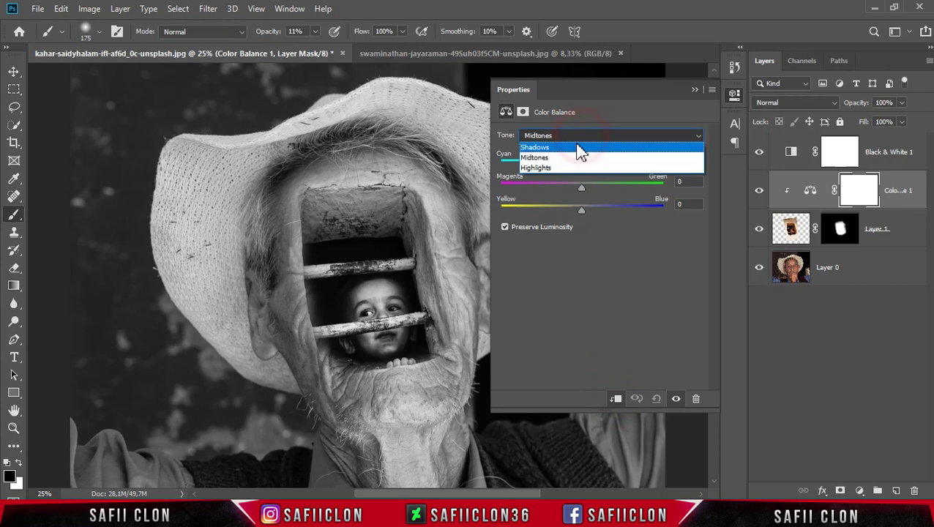
pyautogui.click(580, 151)
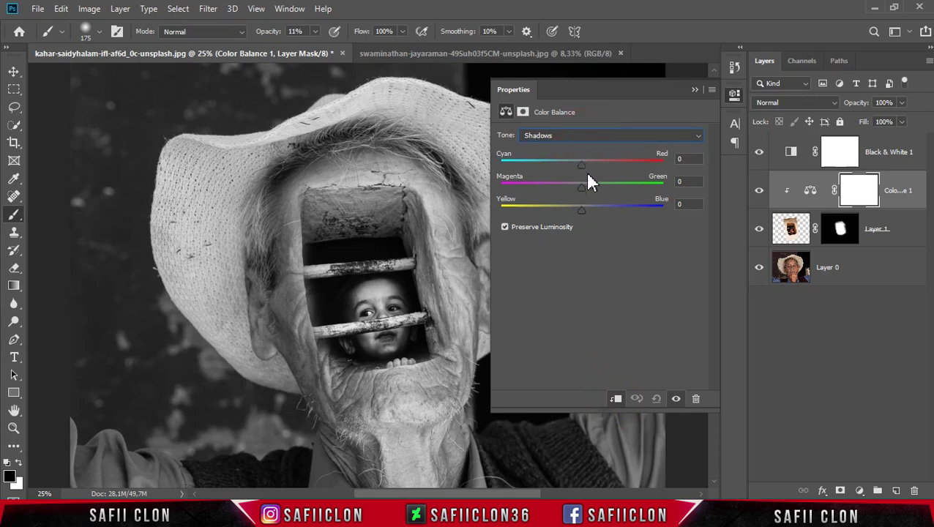
pyautogui.moveTo(582, 166); pyautogui.dragTo(564, 166)
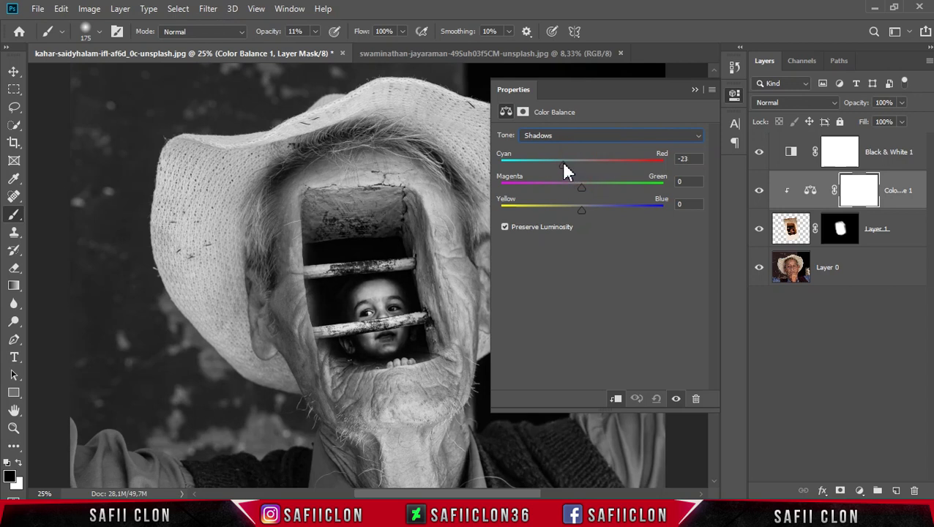
pyautogui.moveTo(567, 165); pyautogui.dragTo(565, 165)
pyautogui.moveTo(581, 187); pyautogui.dragTo(589, 188)
# Set the Color Balance Midtones to -60, +33 and -21.
pyautogui.click(595, 135)
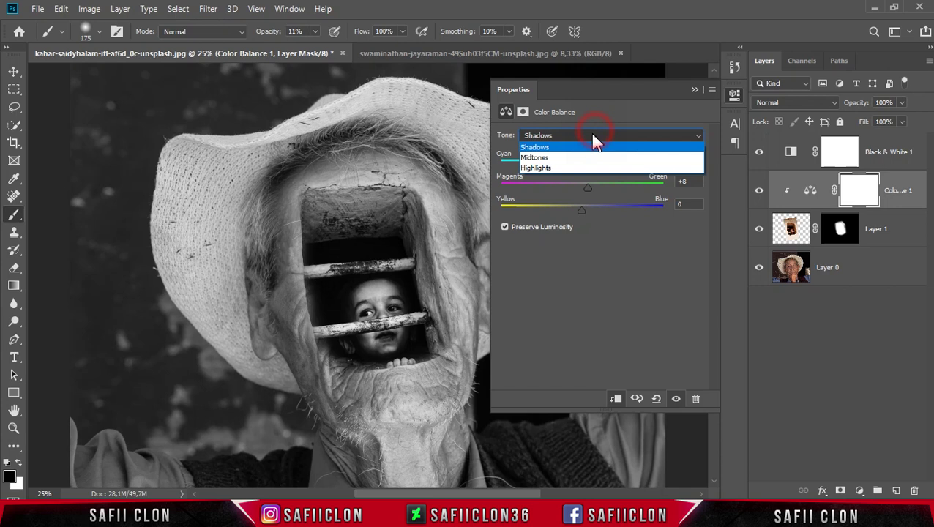
pyautogui.click(577, 160)
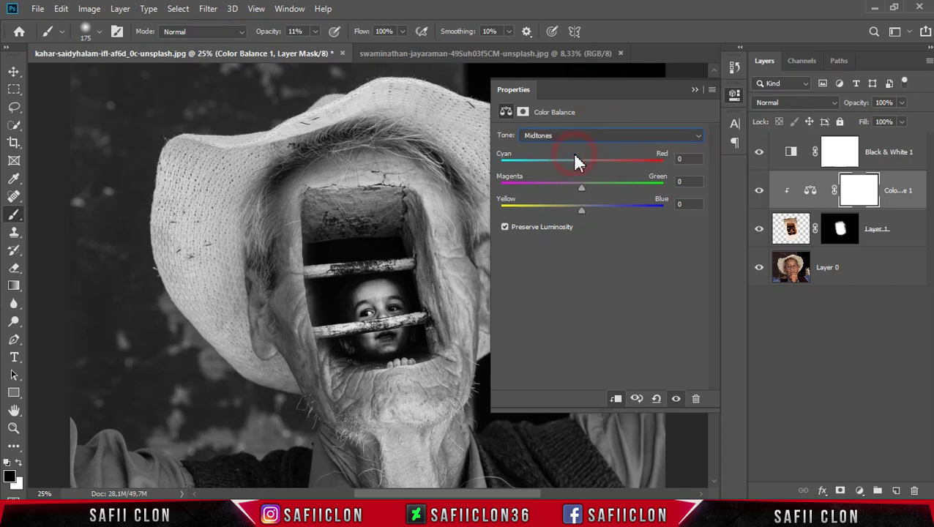
pyautogui.moveTo(580, 164); pyautogui.dragTo(535, 169)
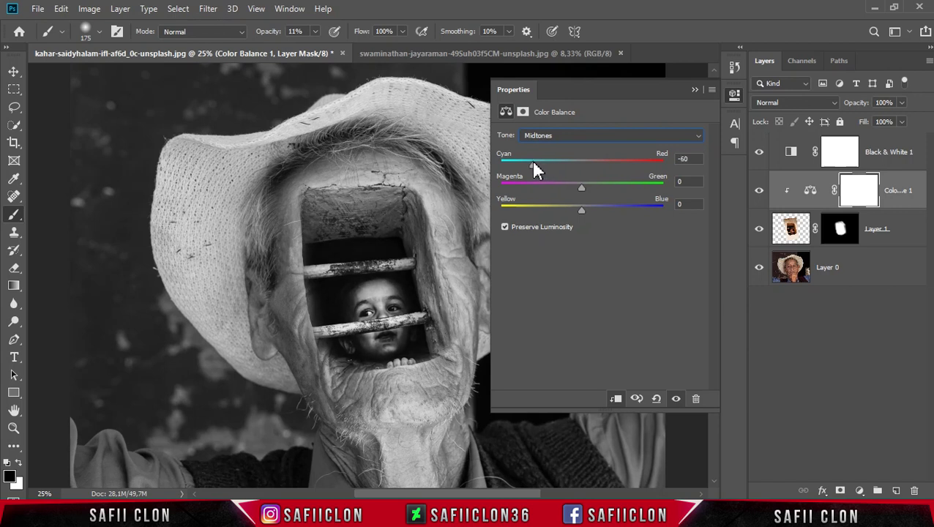
pyautogui.moveTo(584, 188); pyautogui.dragTo(600, 188)
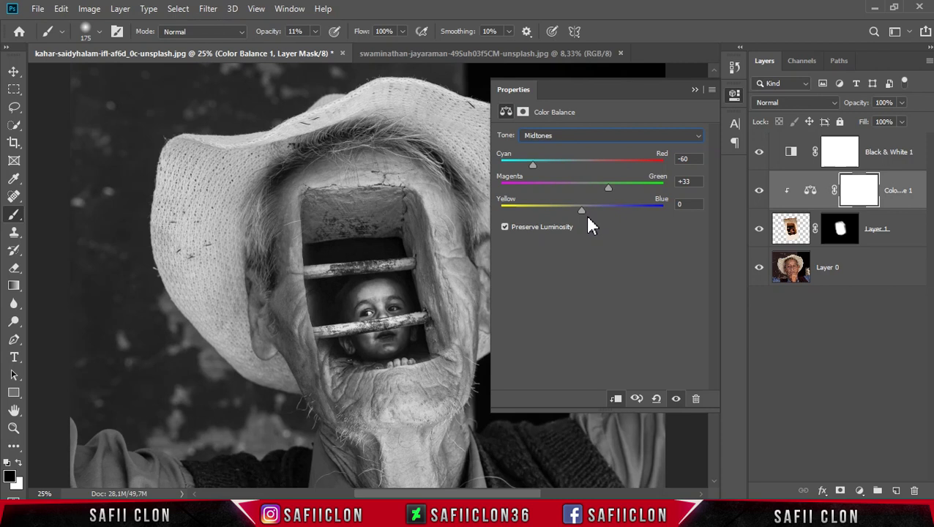
pyautogui.moveTo(581, 211); pyautogui.dragTo(563, 211)
# Toggle the Color Balance layer off and on to compare the result.
pyautogui.click(694, 91)
pyautogui.click(758, 190)
pyautogui.click(758, 191)
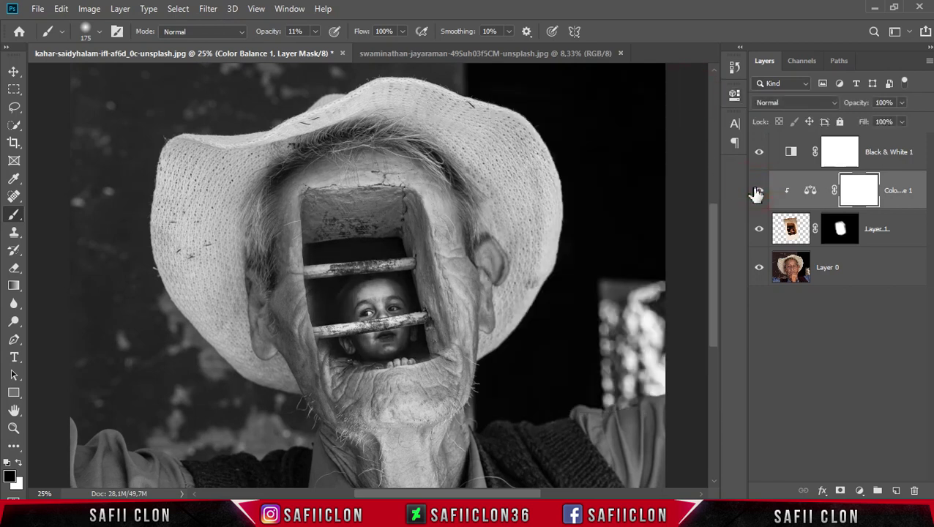
pyautogui.click(755, 191)
pyautogui.click(758, 191)
# Stamp all visible layers into a new Layer 2 and convert it to a smart object.
pyautogui.click(889, 152)
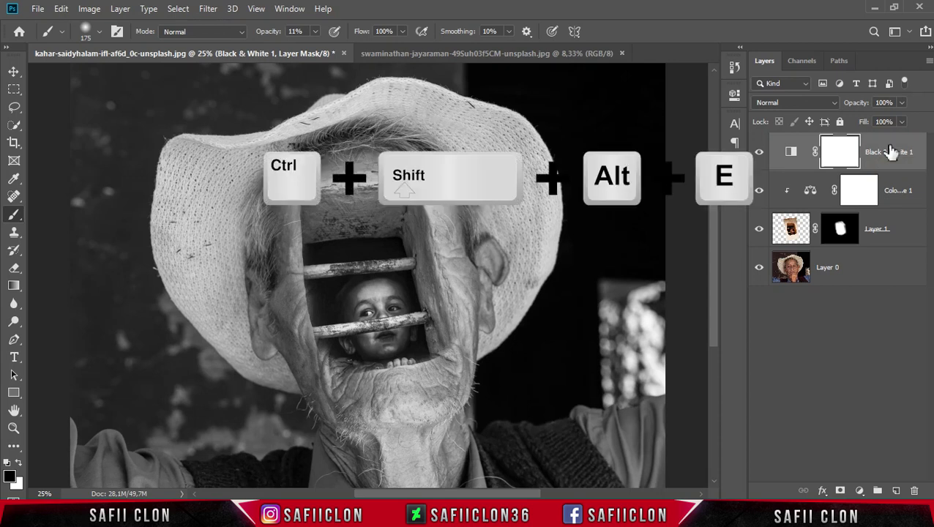
pyautogui.hotkey('ctrl', 'shift', 'alt', 'e')
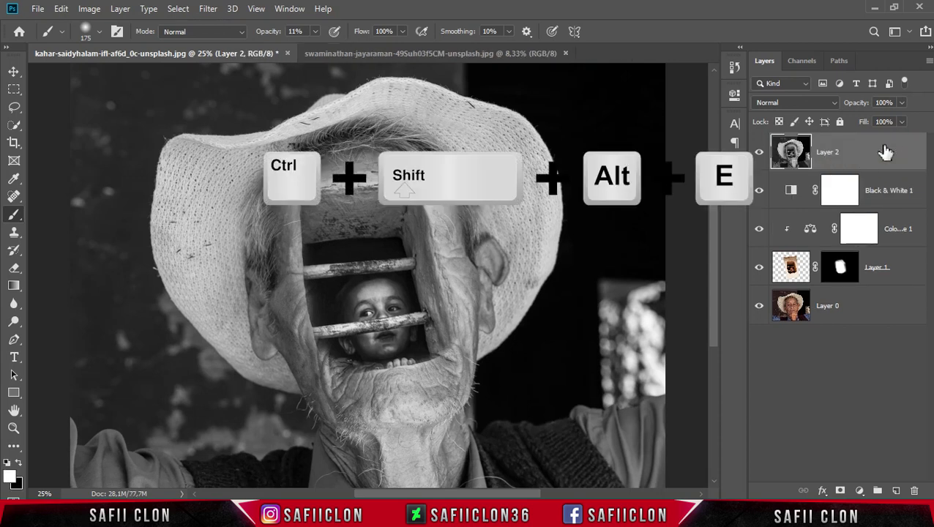
pyautogui.click(862, 152)
pyautogui.rightClick(862, 152)
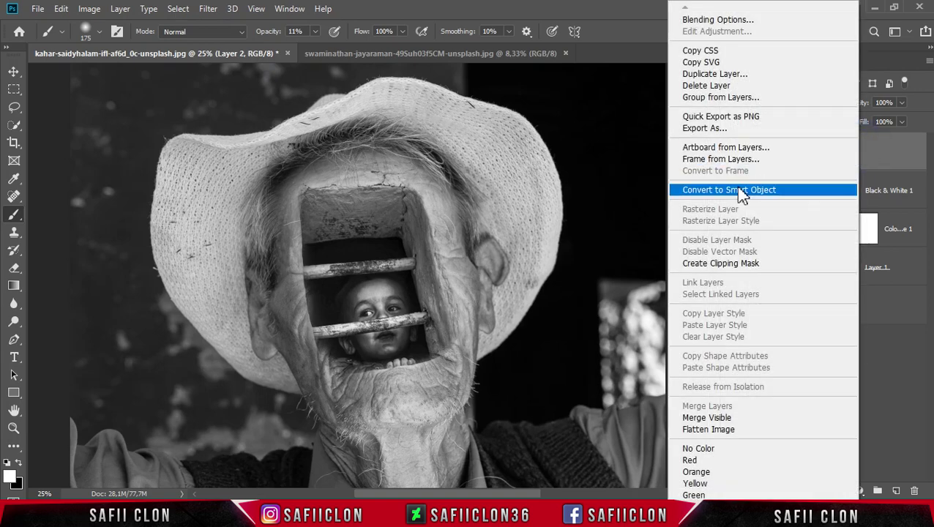
pyautogui.click(741, 192)
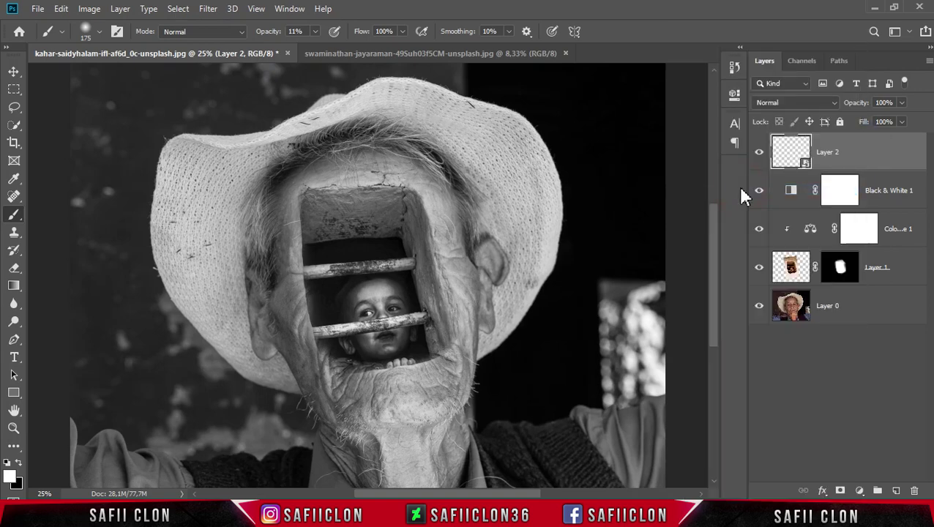
# Open Smart Sharpen from the Filter > Sharpen menu for Layer 2.
pyautogui.click(862, 151)
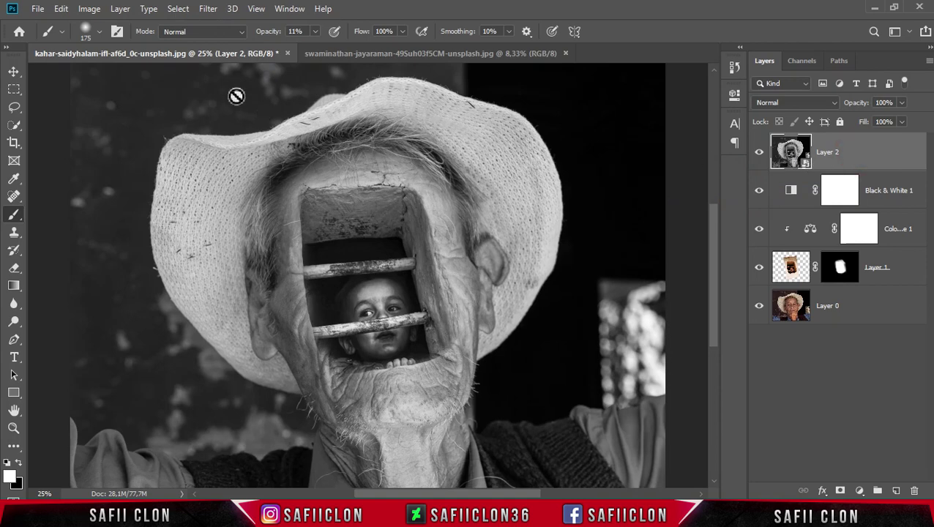
pyautogui.click(208, 9)
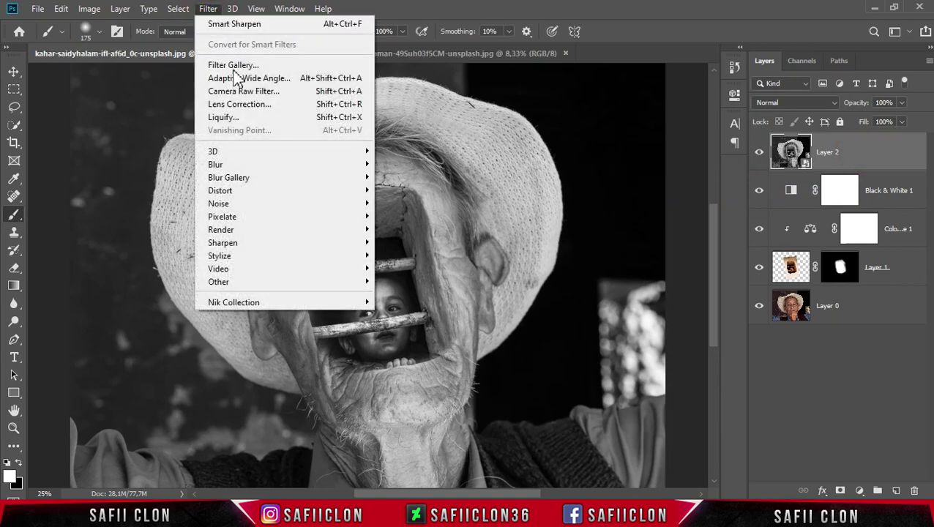
pyautogui.moveTo(223, 242)
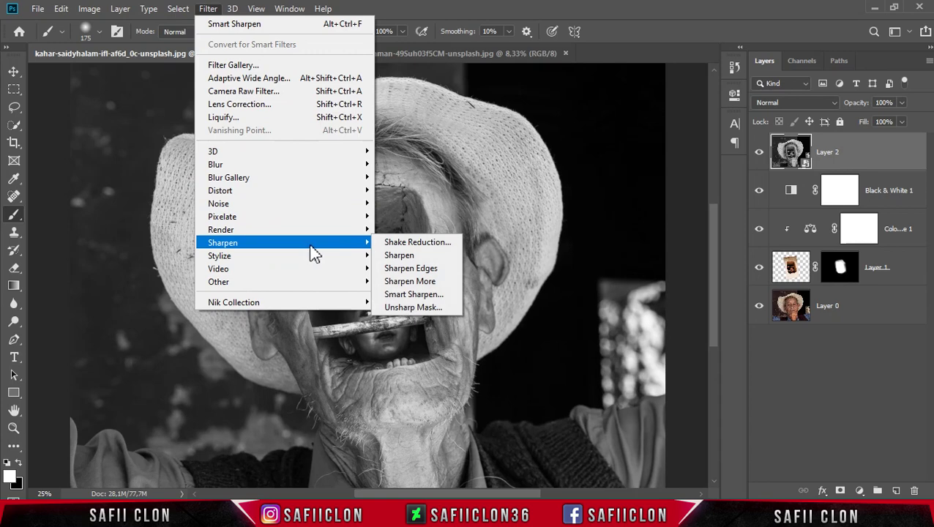
pyautogui.click(417, 296)
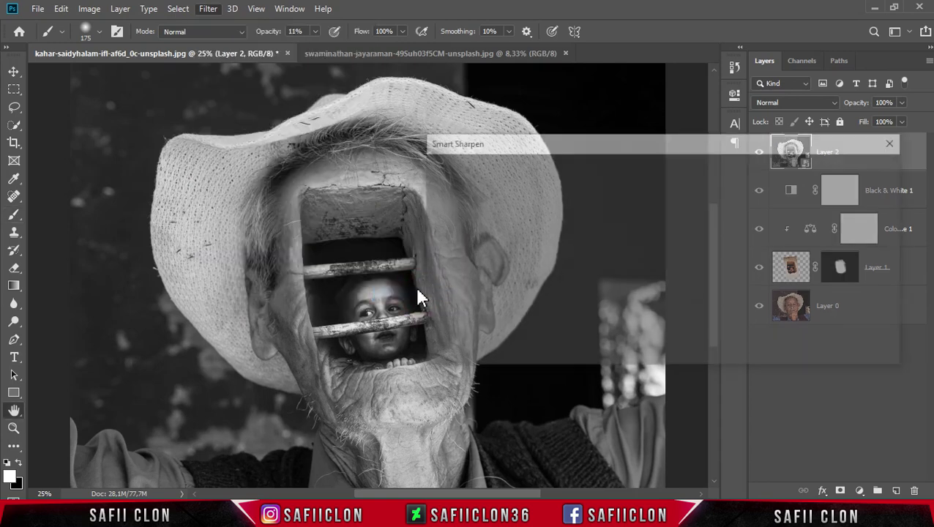
# Smart Sharpen Layer 2 with Amount 272%, Radius 3.2 px and Reduce Noise 30%.
pyautogui.moveTo(523, 150); pyautogui.dragTo(567, 165)
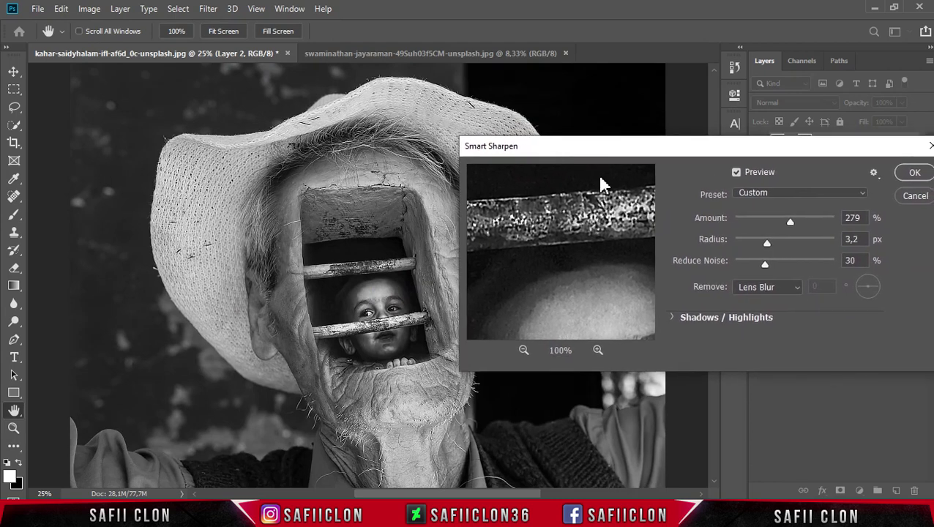
pyautogui.moveTo(791, 220); pyautogui.dragTo(790, 220)
pyautogui.click(767, 244)
pyautogui.click(768, 242)
pyautogui.moveTo(765, 268); pyautogui.dragTo(764, 268)
pyautogui.moveTo(774, 149)
pyautogui.mouseDown()
pyautogui.moveTo(741, 132)
pyautogui.moveTo(709, 133)
pyautogui.mouseUp()
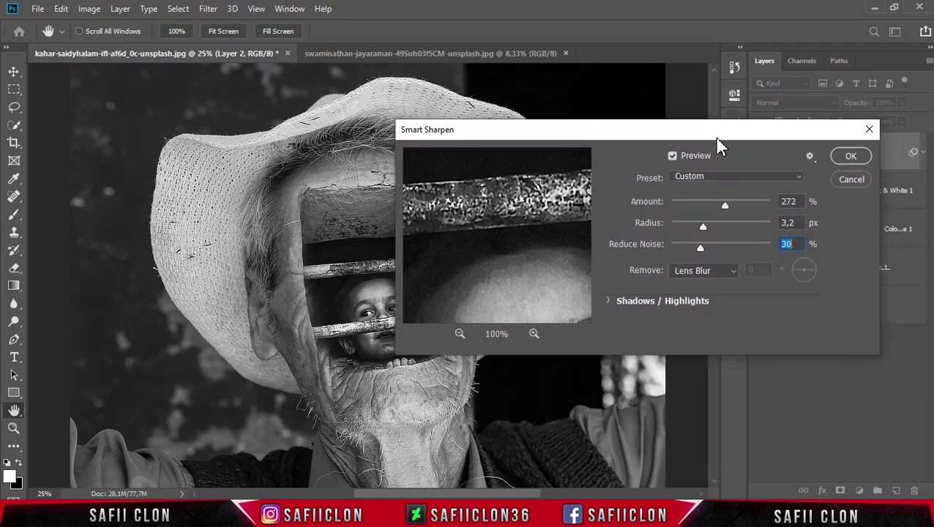
pyautogui.click(851, 157)
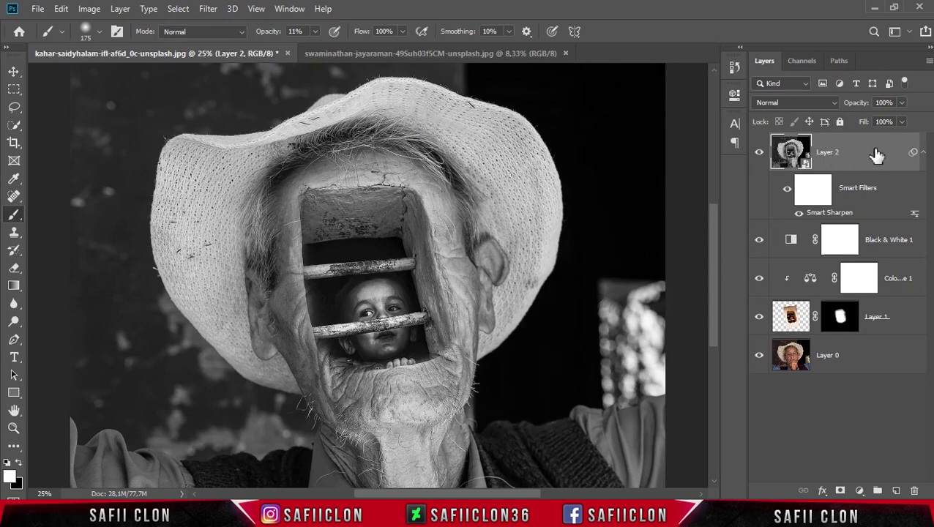
pyautogui.click(871, 146)
pyautogui.click(209, 9)
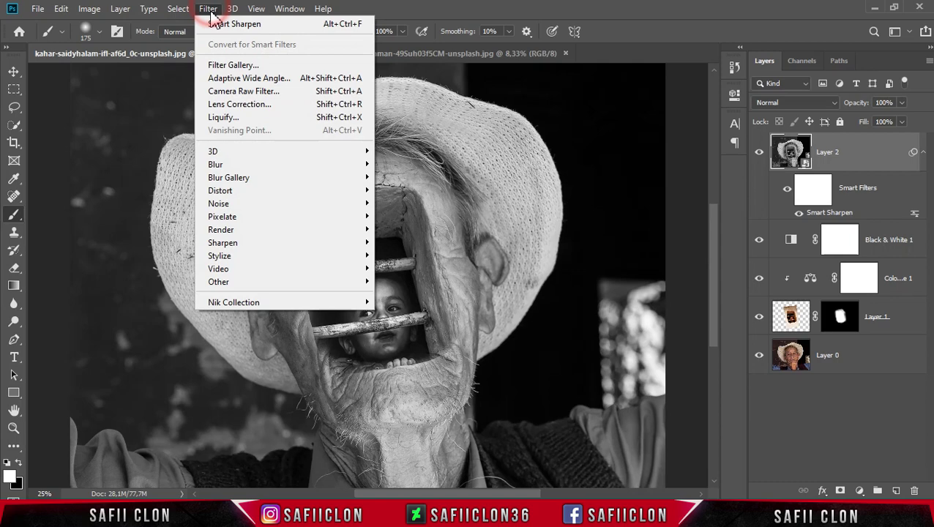
# In the Camera Raw Filter, set Highlights +20, Shadows -25 and Blacks +13.
pyautogui.click(257, 91)
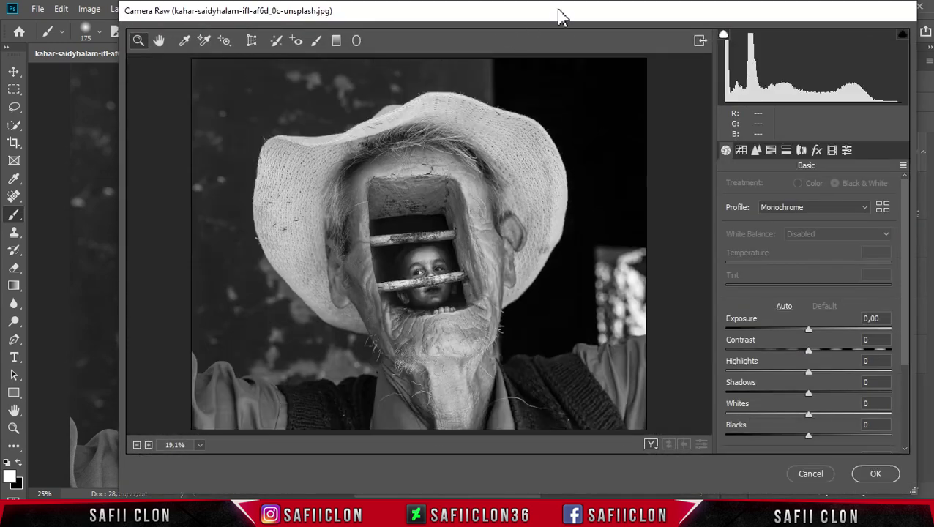
pyautogui.moveTo(559, 17); pyautogui.dragTo(489, 28)
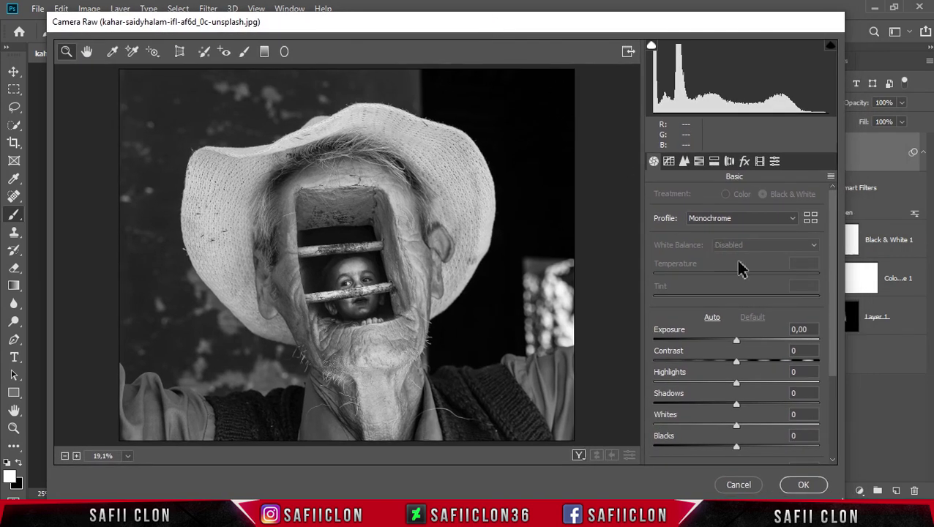
pyautogui.moveTo(830, 290); pyautogui.dragTo(838, 351)
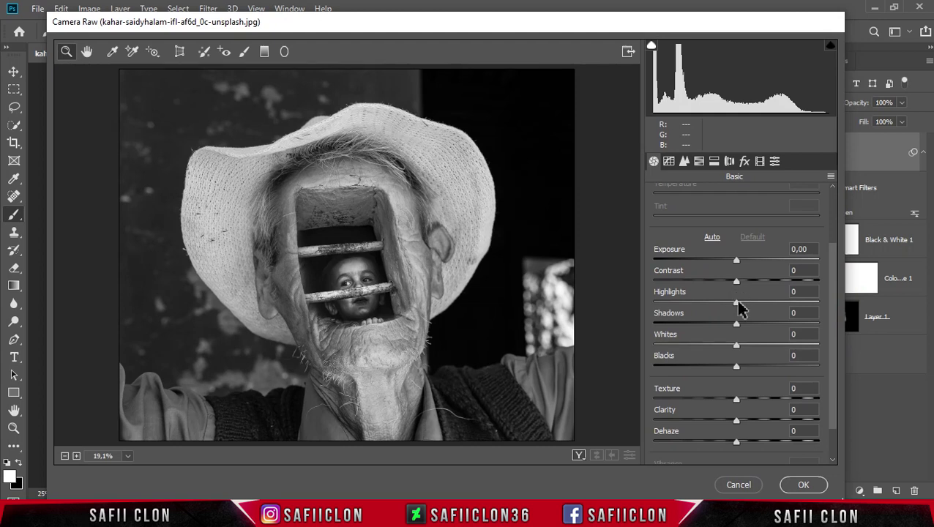
pyautogui.moveTo(736, 302); pyautogui.dragTo(756, 306)
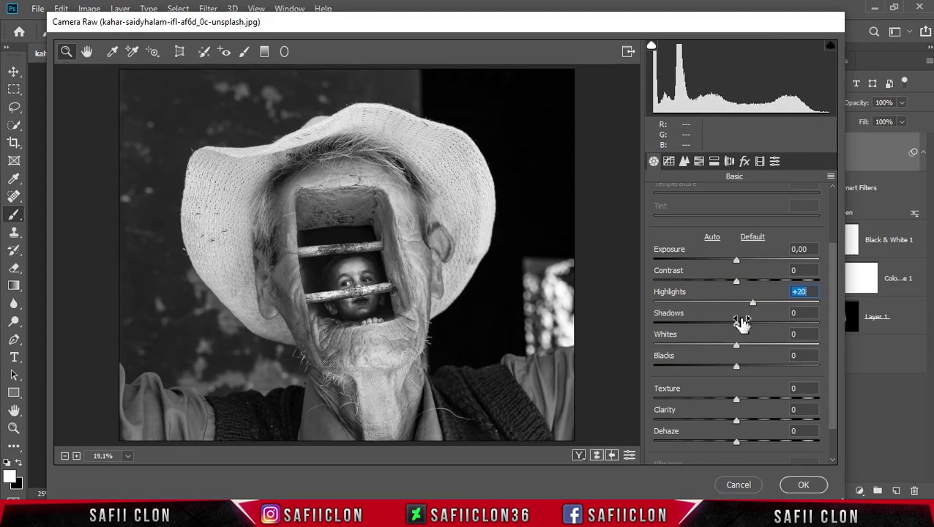
pyautogui.moveTo(737, 324); pyautogui.dragTo(717, 334)
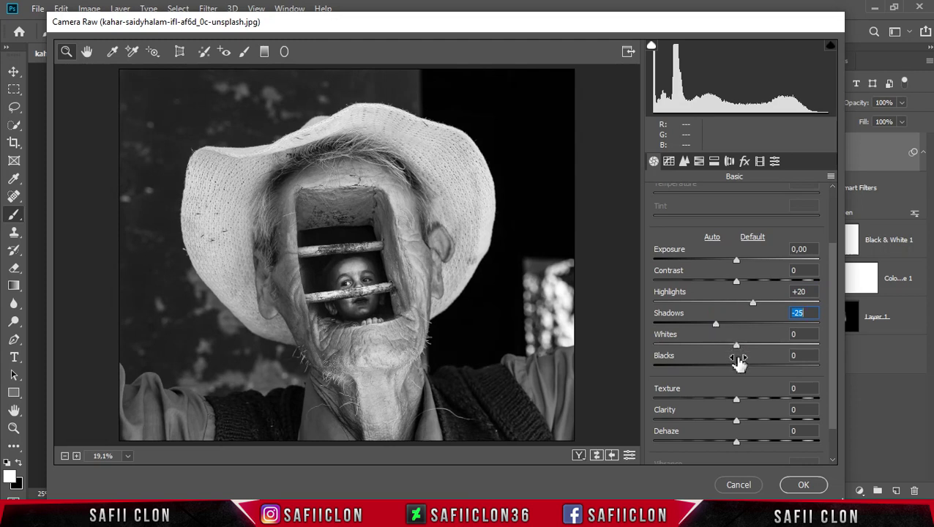
pyautogui.moveTo(737, 365); pyautogui.dragTo(746, 366)
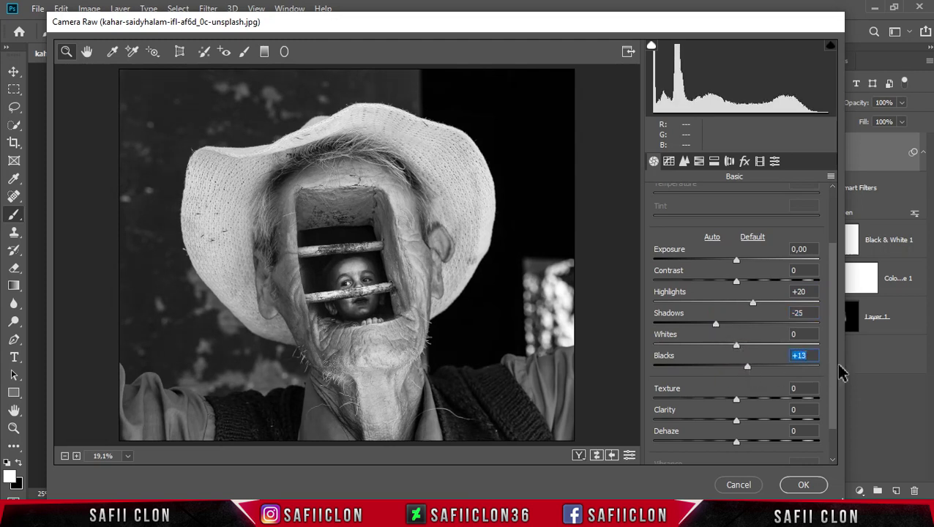
# Raise Texture to +62, Clarity to +28 and Dehaze to +22.
pyautogui.moveTo(835, 371); pyautogui.dragTo(838, 419)
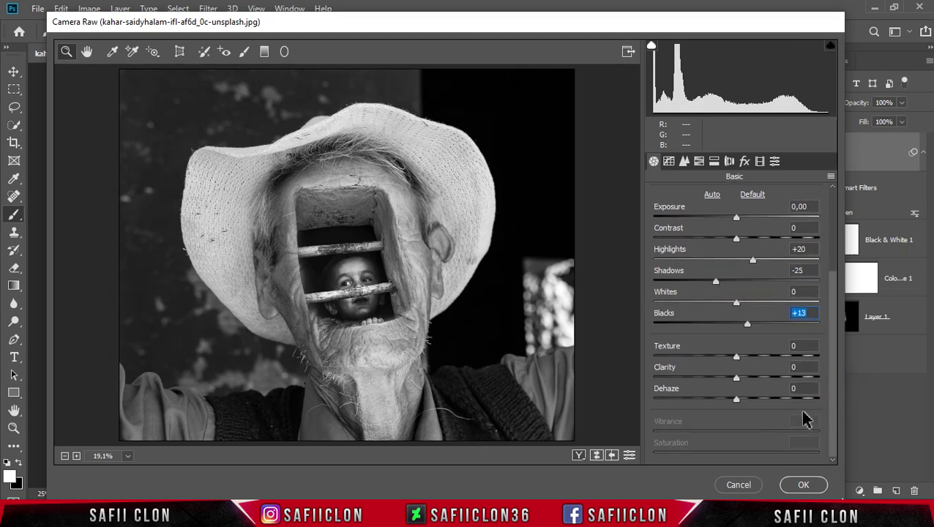
pyautogui.click(738, 357)
pyautogui.moveTo(738, 358); pyautogui.dragTo(784, 358)
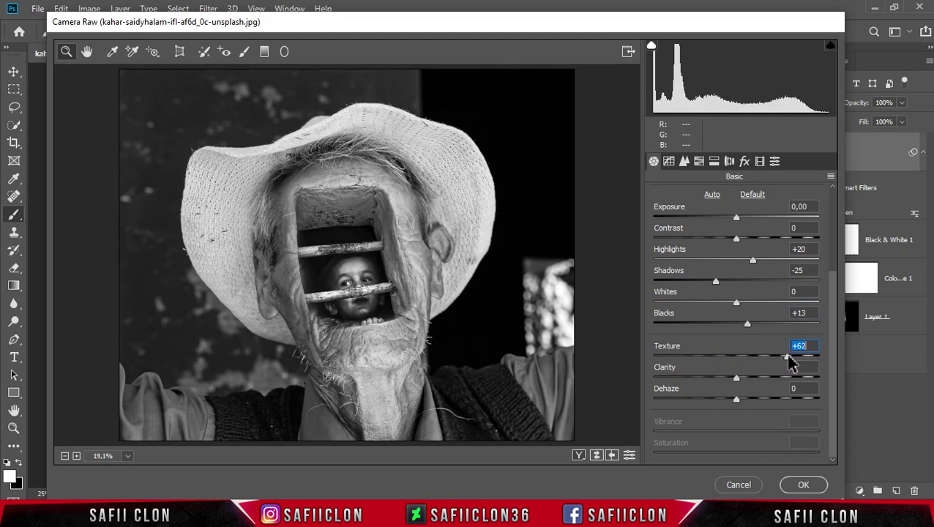
pyautogui.moveTo(740, 384); pyautogui.dragTo(764, 384)
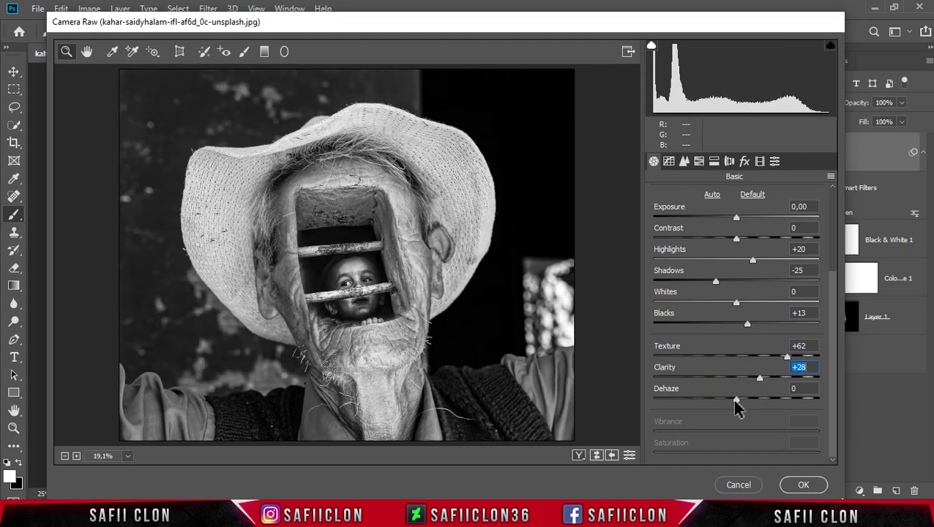
pyautogui.moveTo(737, 400); pyautogui.dragTo(754, 403)
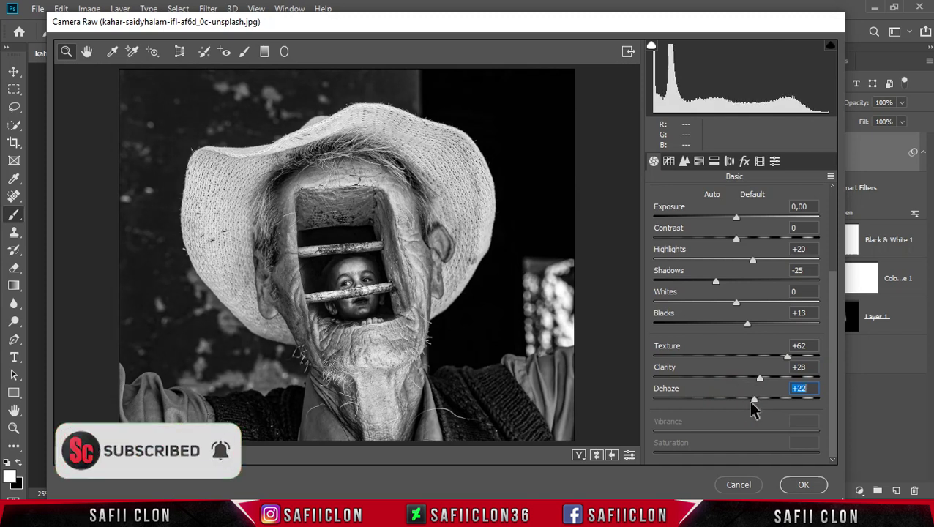
# Cycle through the Before/After comparison views, then apply the Camera Raw adjustments.
pyautogui.click(578, 456)
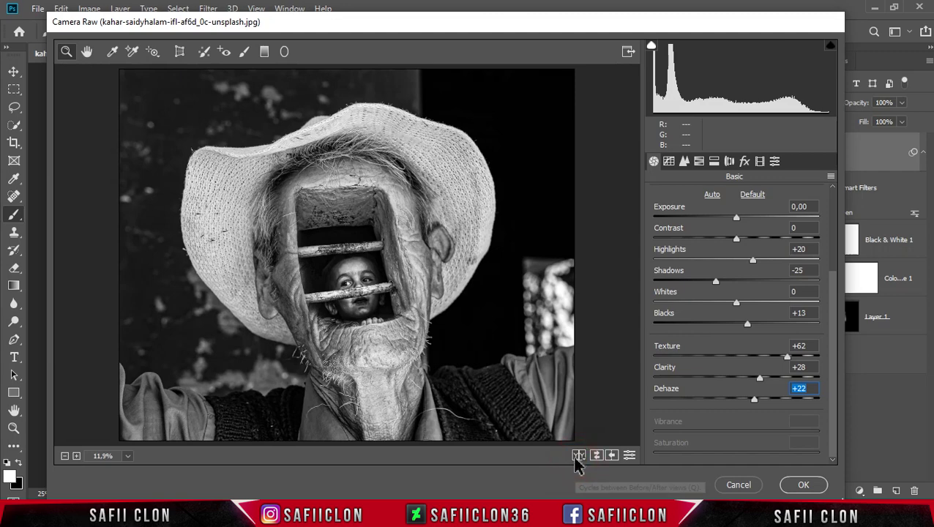
pyautogui.click(577, 456)
pyautogui.click(578, 456)
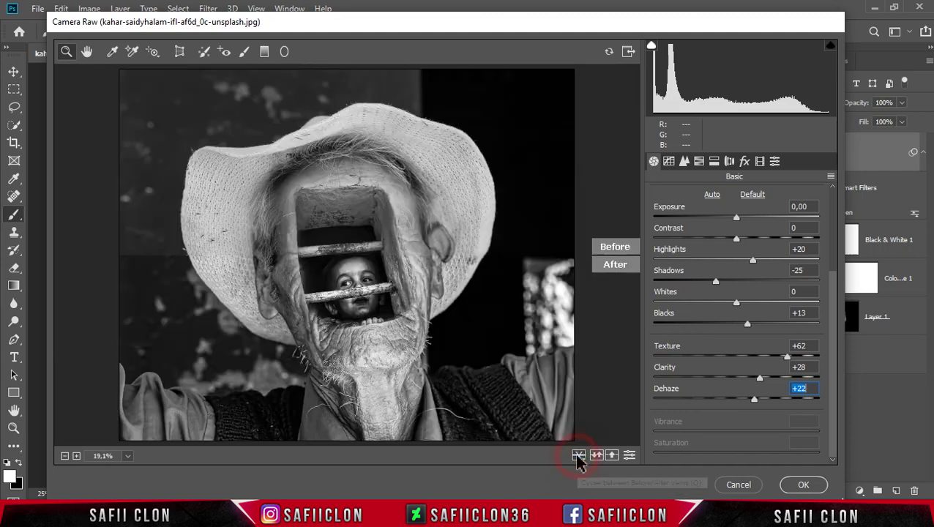
pyautogui.click(577, 456)
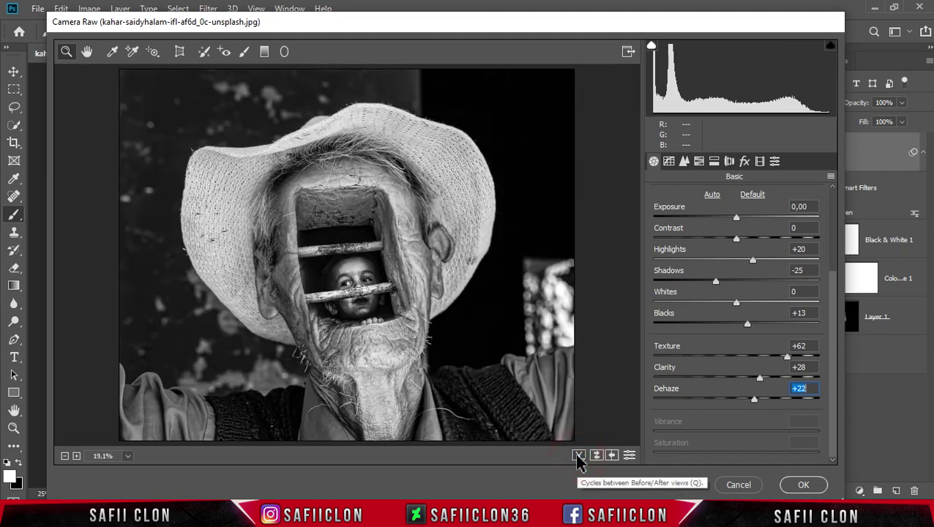
pyautogui.click(801, 486)
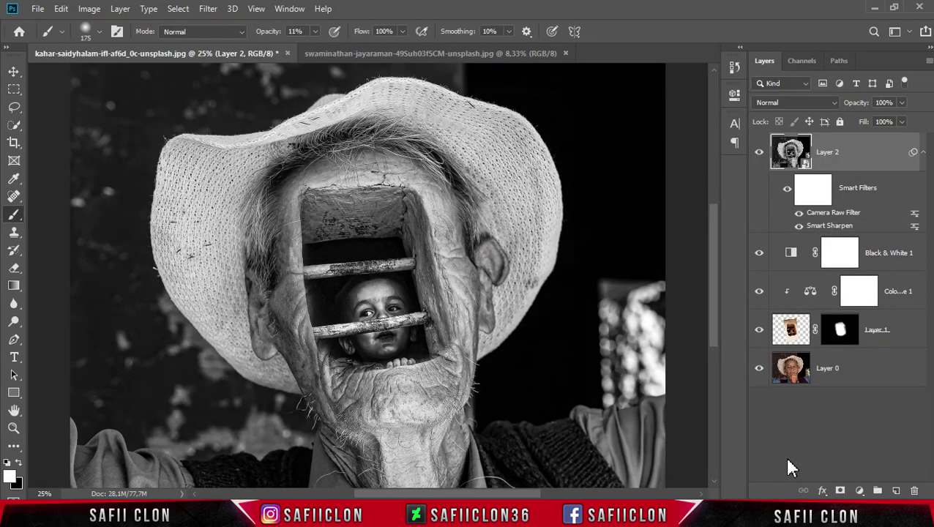
pyautogui.click(759, 152)
pyautogui.click(759, 153)
pyautogui.click(759, 152)
pyautogui.click(759, 152)
pyautogui.hotkey('ctrl', '-')
pyautogui.hotkey('ctrl', '-')
pyautogui.hotkey('ctrl', '+')
pyautogui.hotkey('ctrl', '+')
pyautogui.hotkey('ctrl', '+')
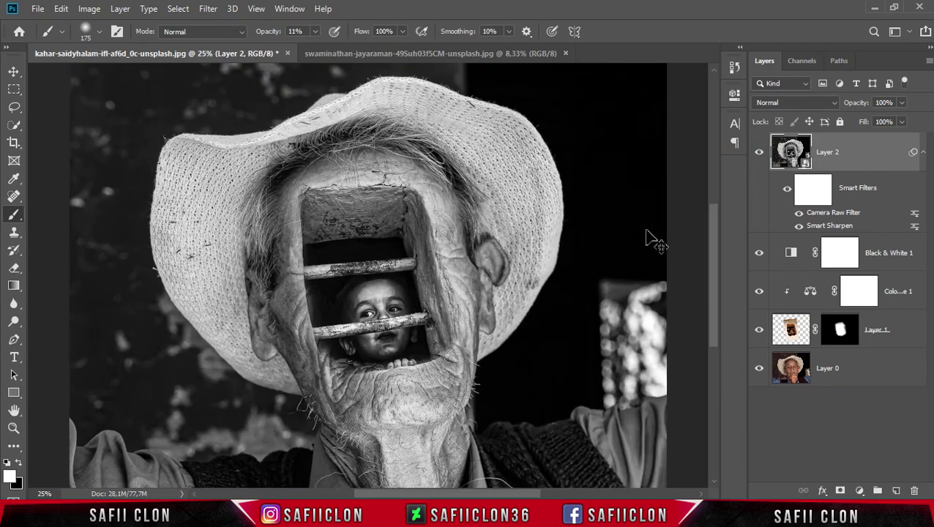
pyautogui.hotkey('ctrl', '+')
pyautogui.hotkey('ctrl', '+')
pyautogui.hotkey('ctrl', '+')
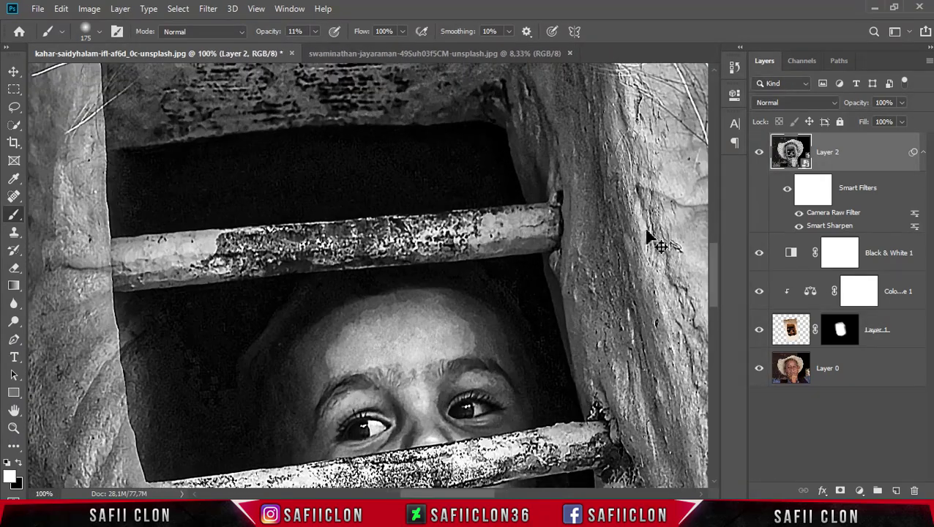
pyautogui.hotkey('ctrl', '-')
pyautogui.hotkey('ctrl', '-')
pyautogui.hotkey('ctrl', '-')
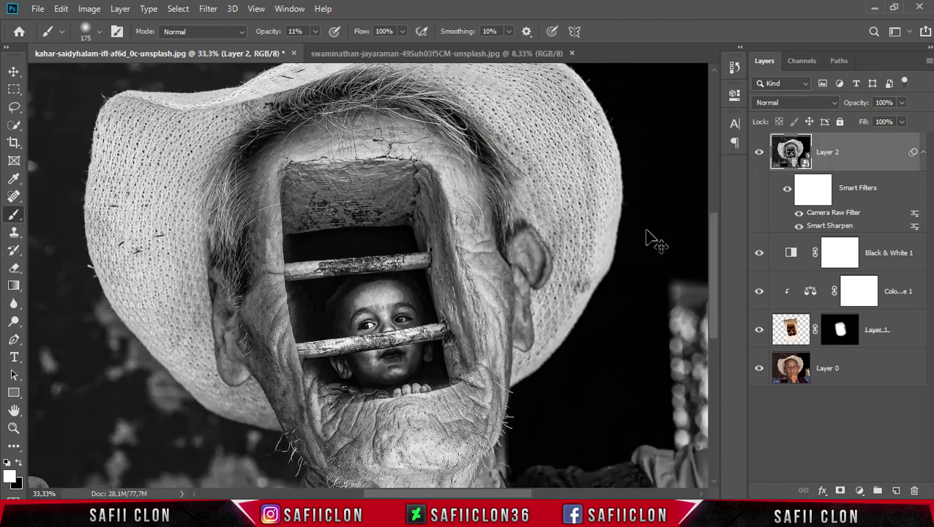
pyautogui.hotkey('ctrl', '-')
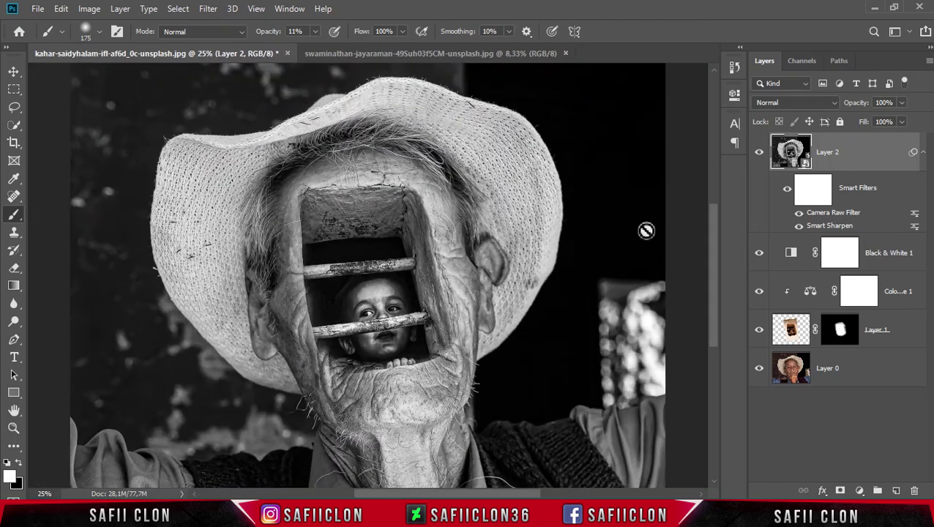